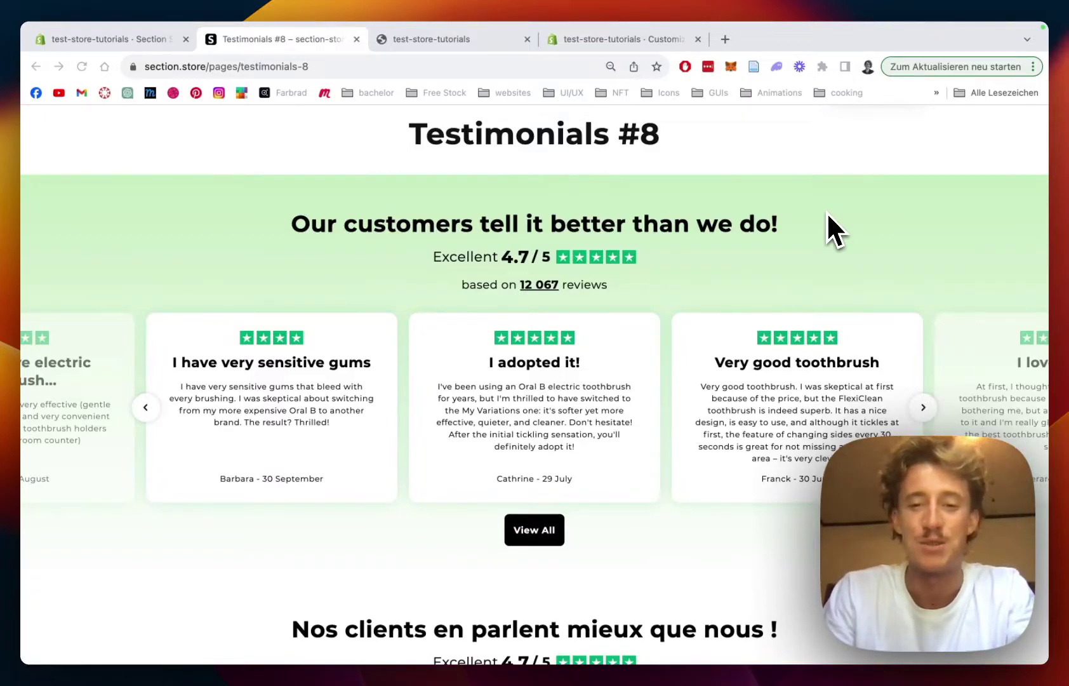
- Scroll up and down through the section.store Testimonials #8 demo page
scroll(607, 216, "down", 1)
scroll(609, 219, "up", 1)
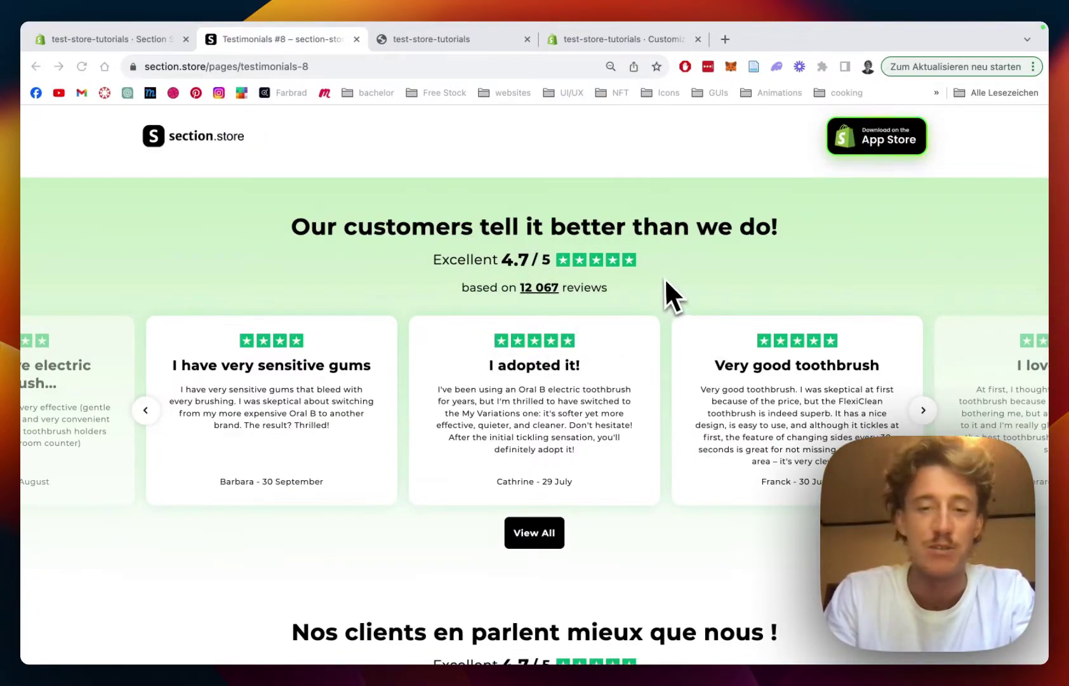
scroll(665, 278, "down", 1)
scroll(663, 281, "up", 1)
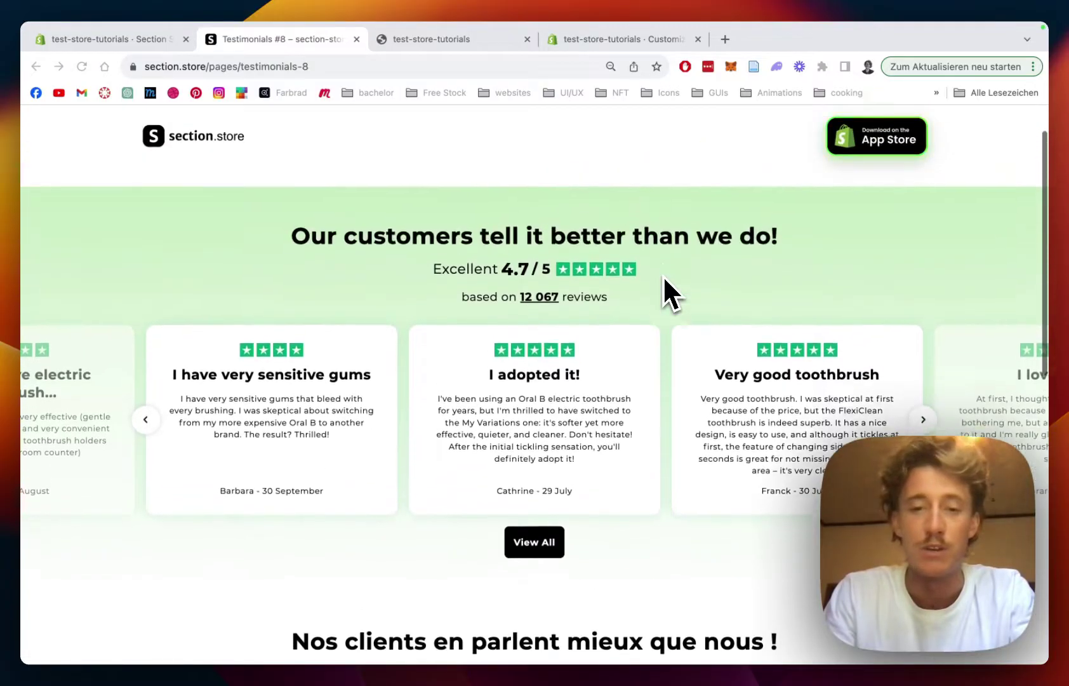
scroll(583, 413, "down", 1)
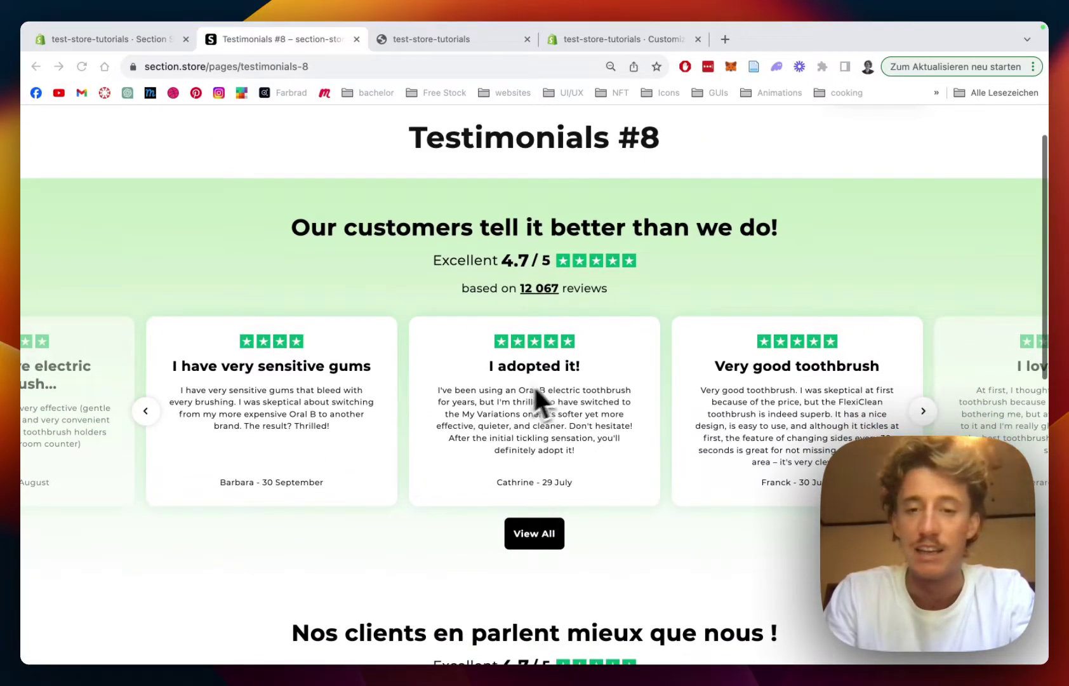
scroll(537, 383, "down", 6)
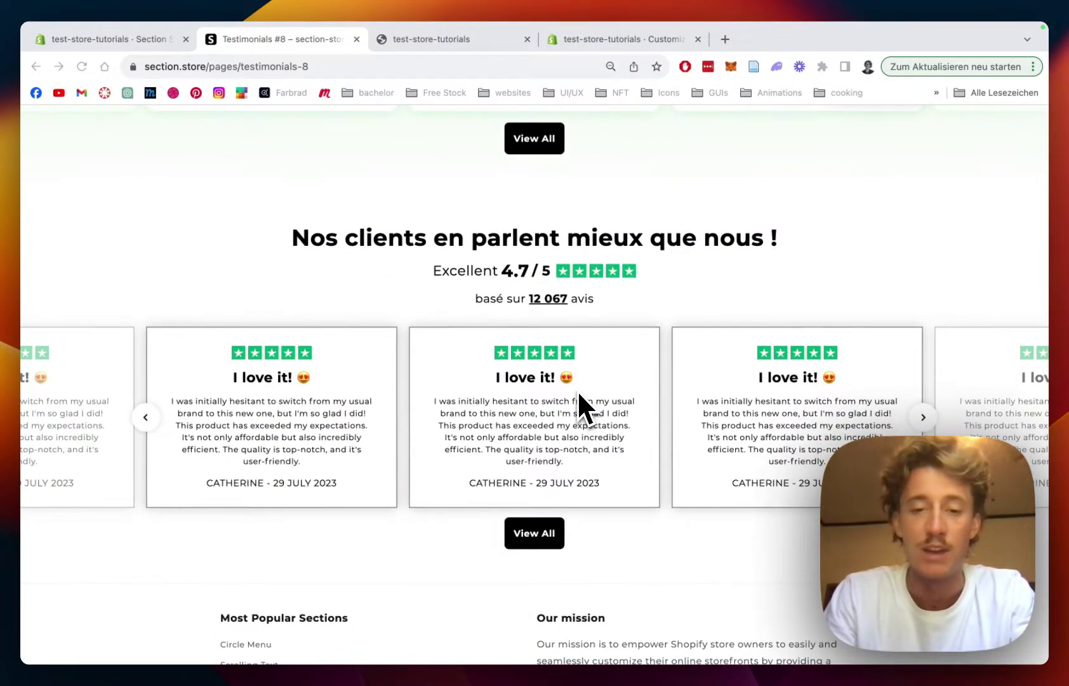
scroll(577, 390, "up", 7)
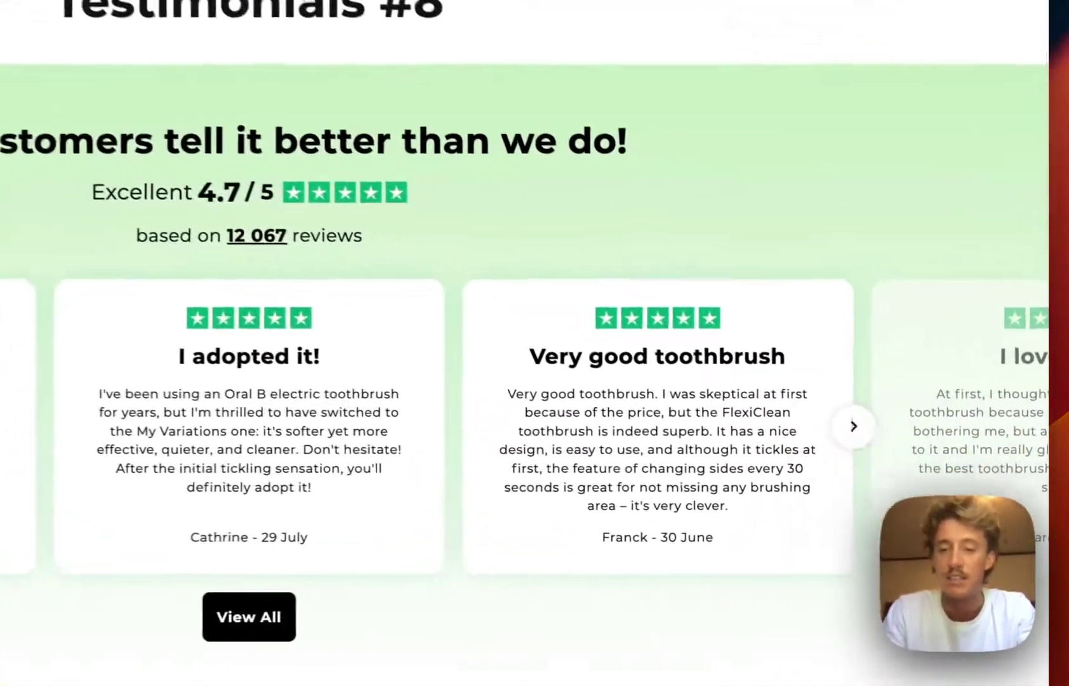
- Advance the review carousel four times to later cards like 'As day and night'
left_click(853, 425)
left_click(853, 425)
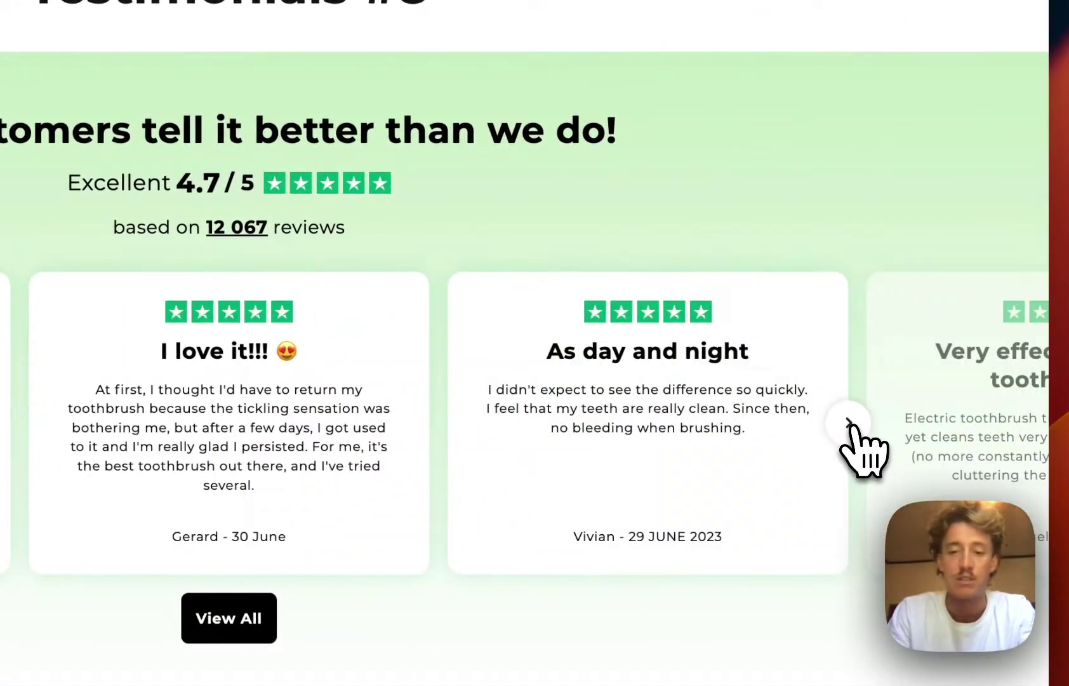
left_click(852, 425)
left_click(853, 425)
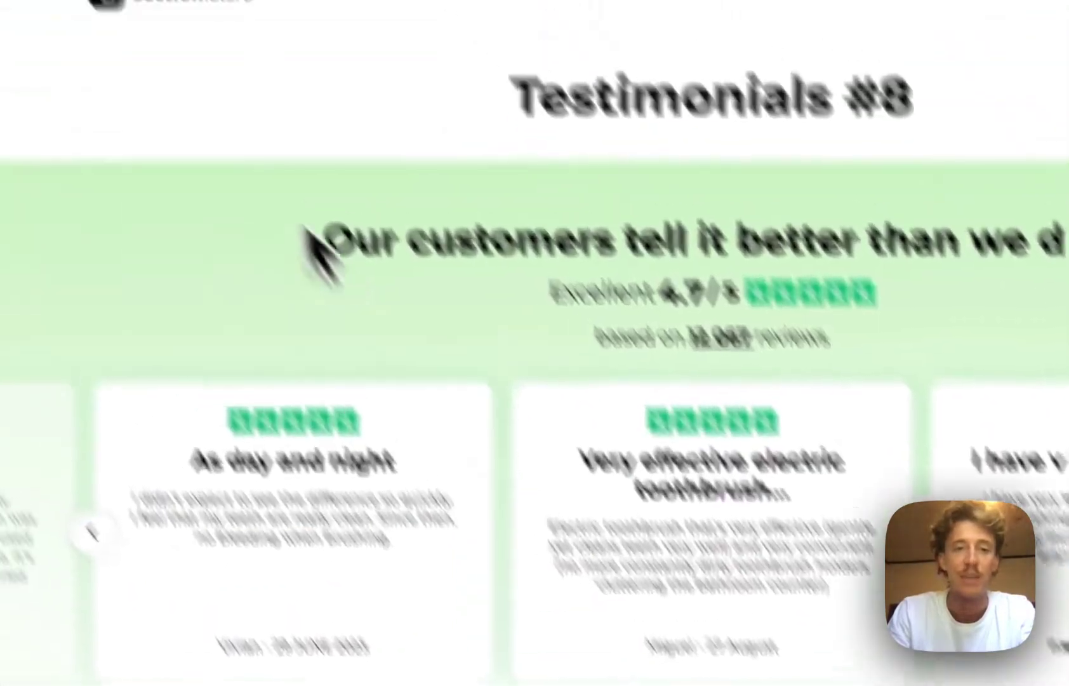
- Go from the Section Store home to Explore Sections and open the Testimonial #8 card
left_click(191, 51)
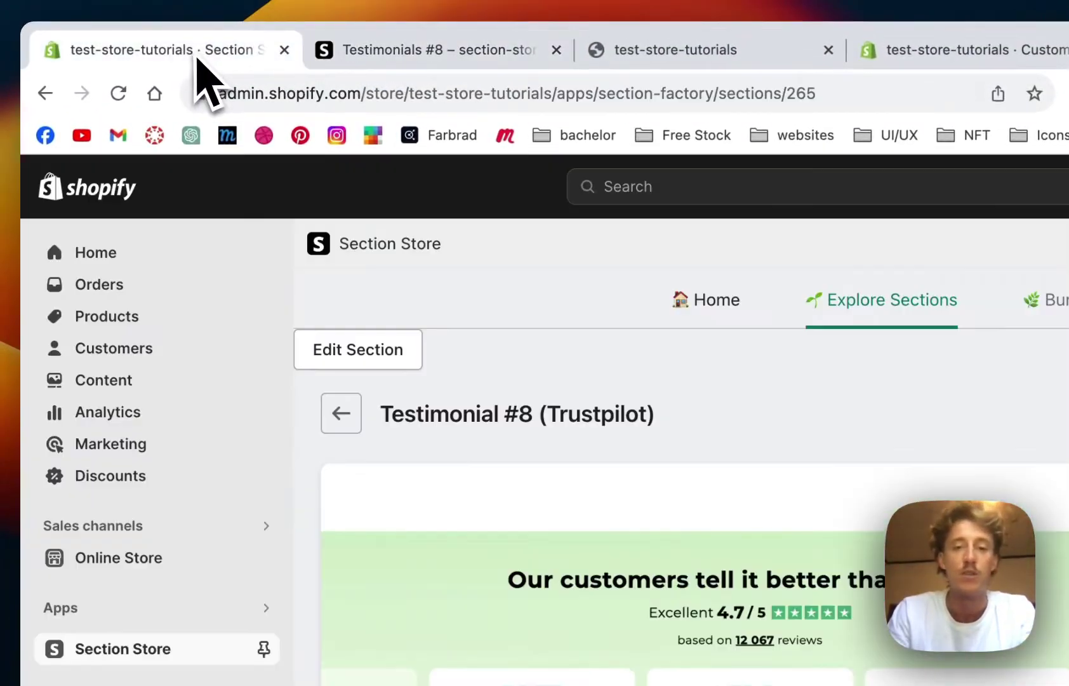
left_click(716, 304)
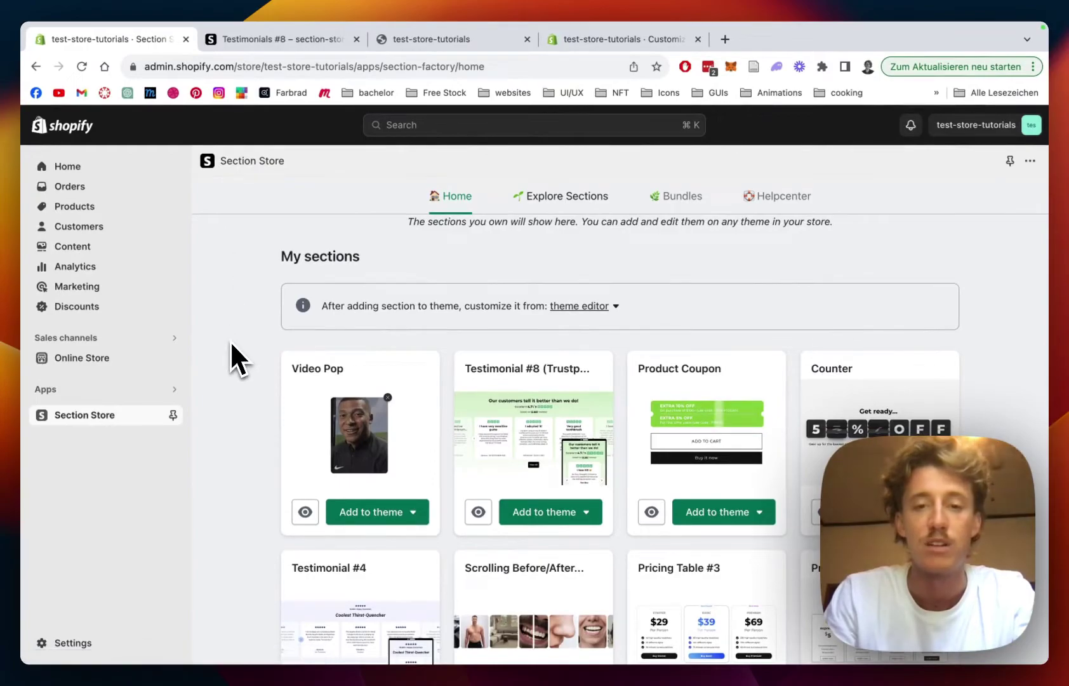
left_click(567, 208)
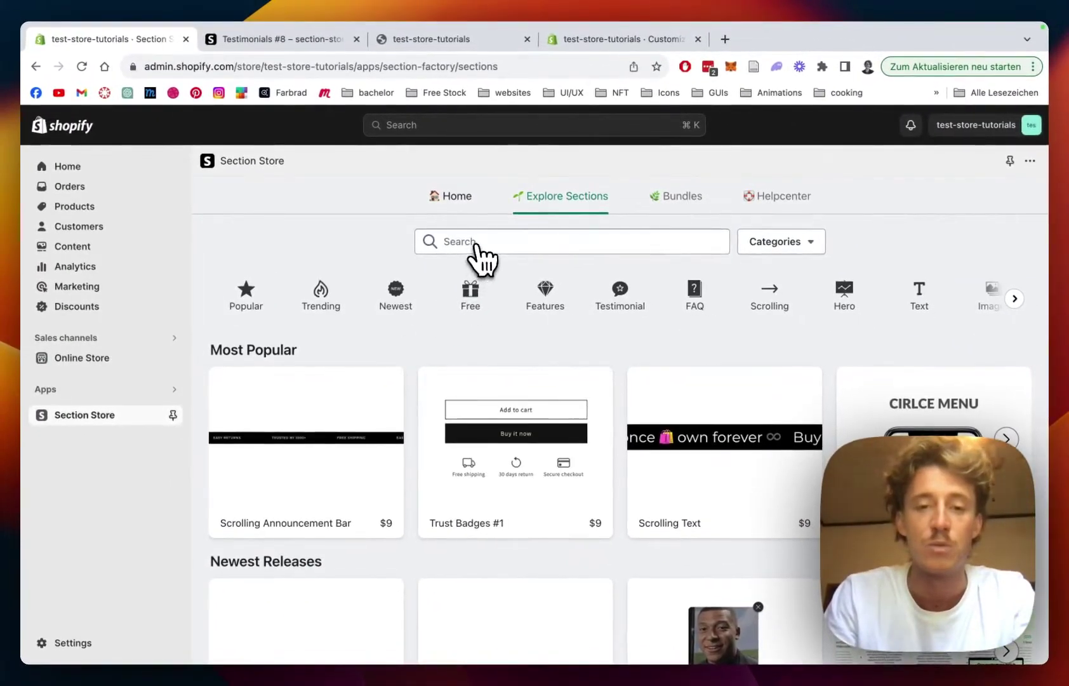
scroll(502, 254, "down", 5)
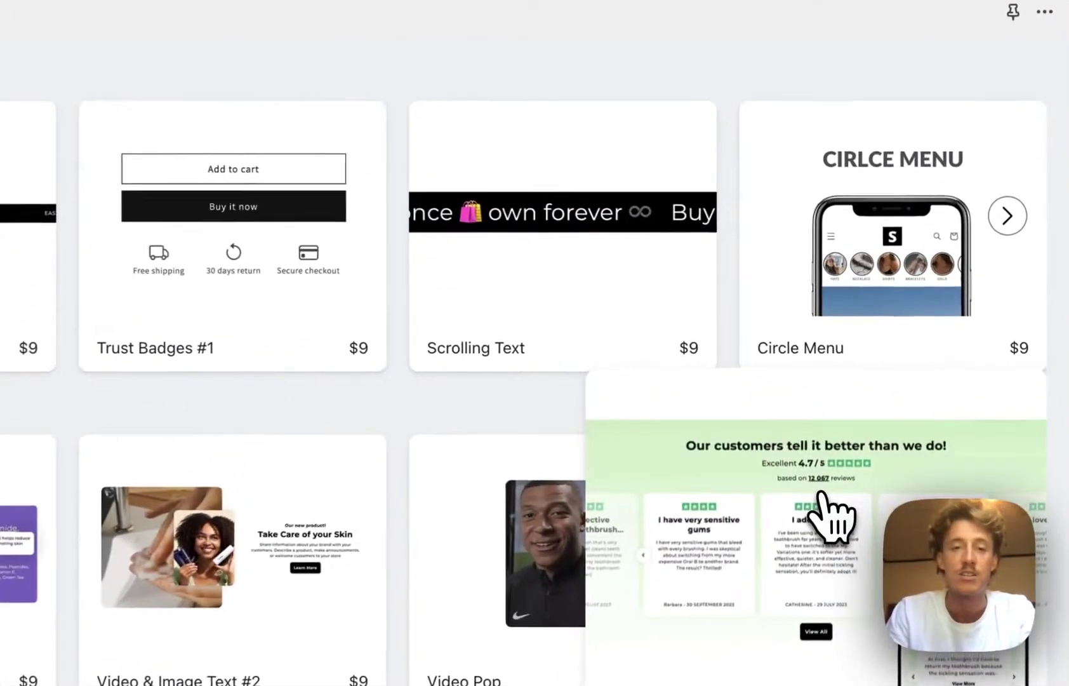
left_click(903, 486)
- Review the Testimonial #8 (Trustpilot) page, priced $9 and already owned, then return to owned sections
scroll(514, 206, "down", 2)
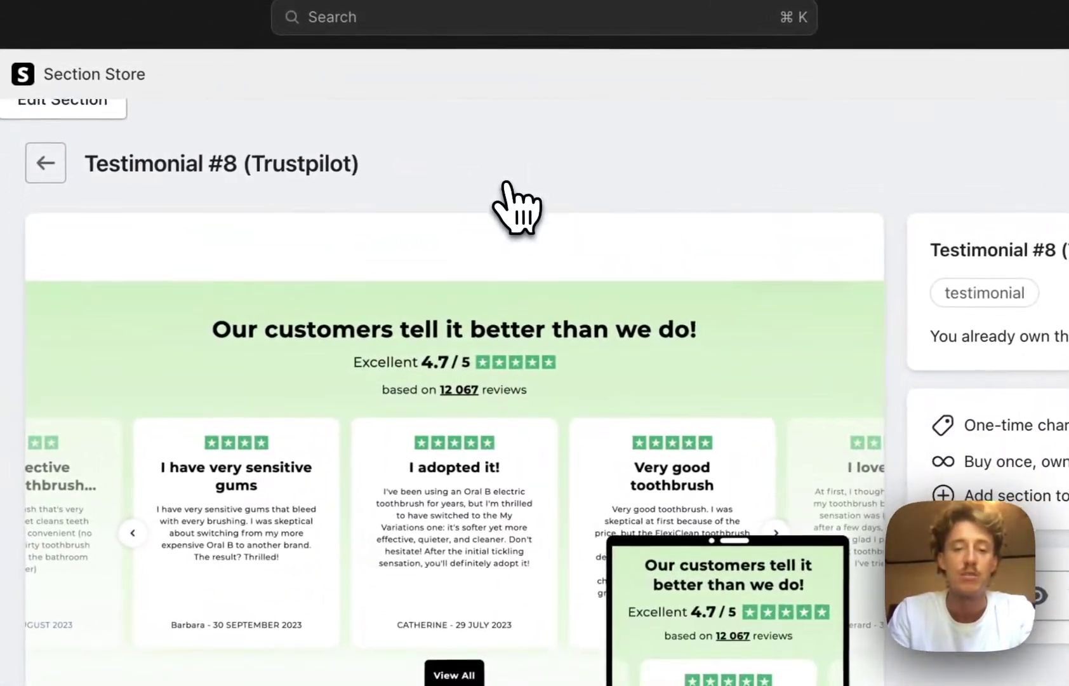
scroll(424, 411, "up", 2)
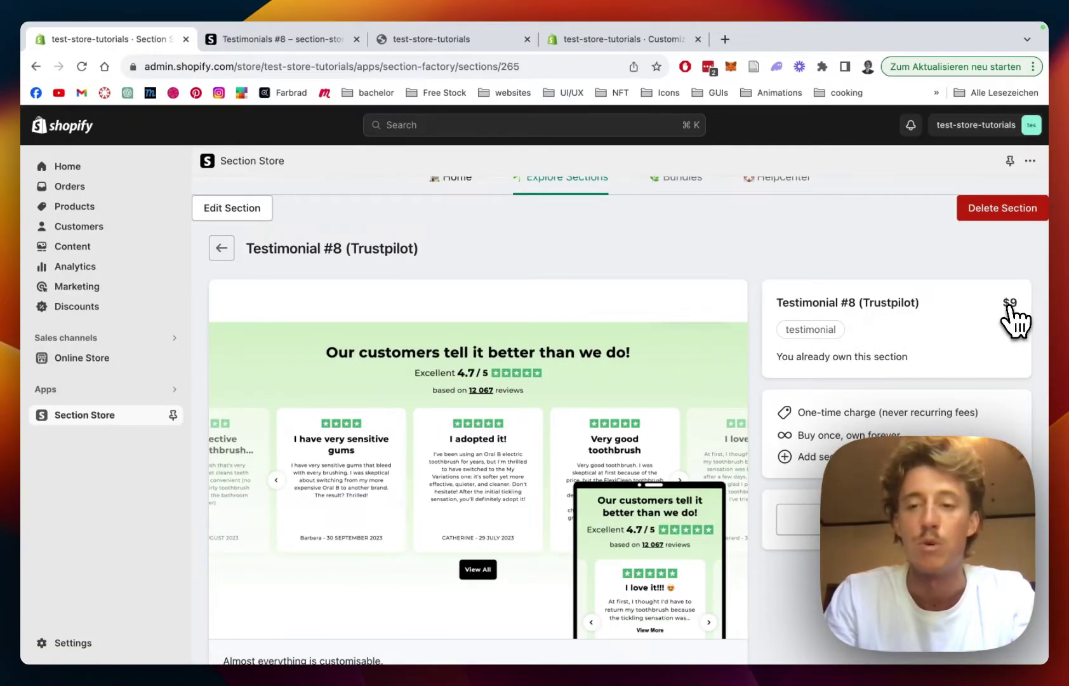
scroll(812, 282, "down", 2)
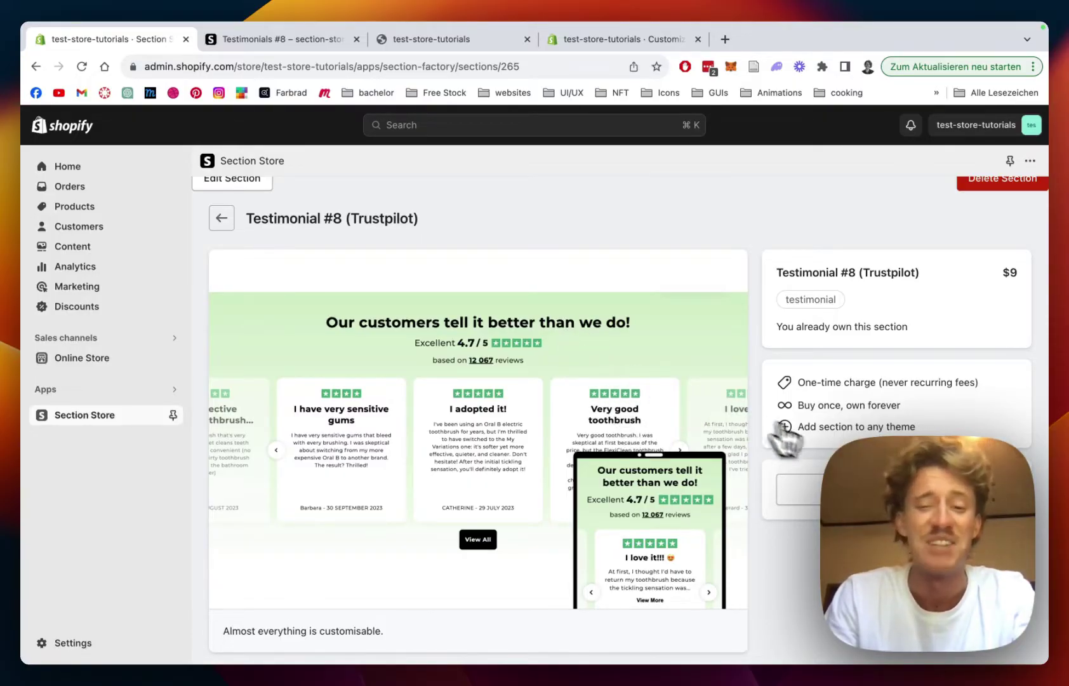
scroll(716, 391, "up", 1)
scroll(716, 392, "down", 1)
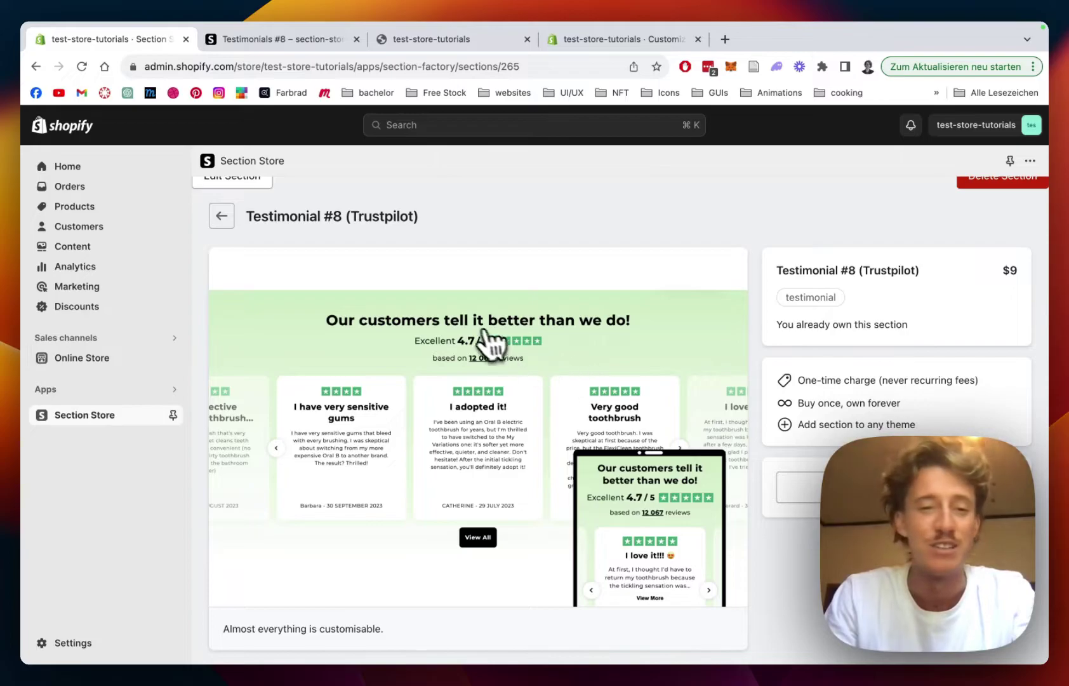
scroll(485, 343, "up", 1)
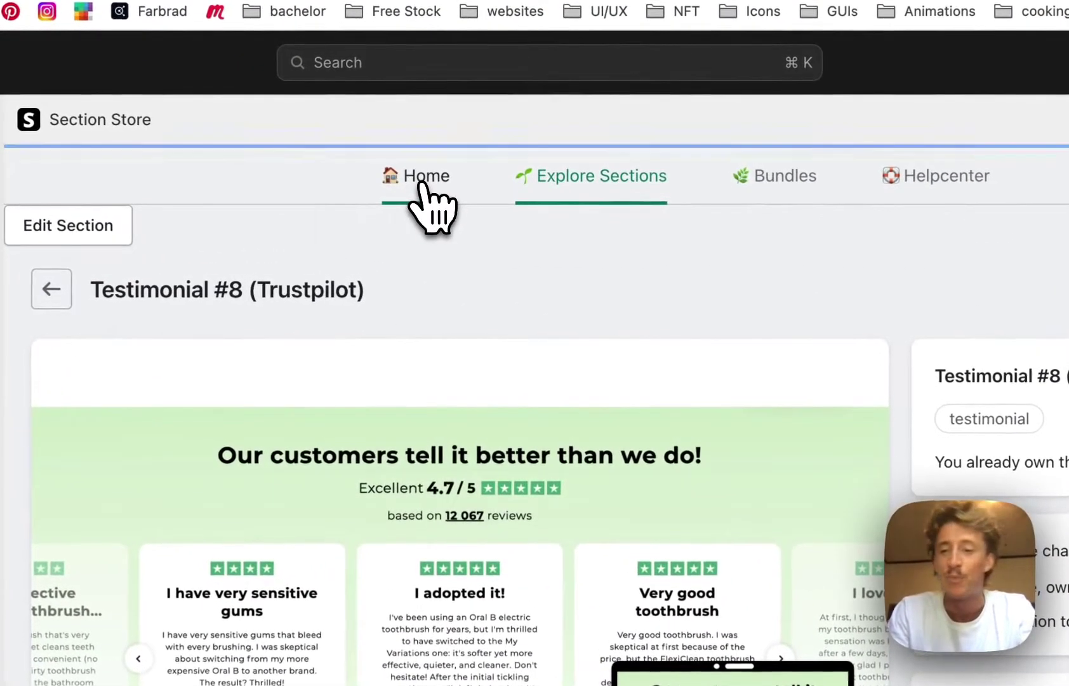
left_click(455, 196)
- Open Testimonial #8 in the Dawn (Live) theme editor and move its tab before the storefront
scroll(381, 190, "down", 2)
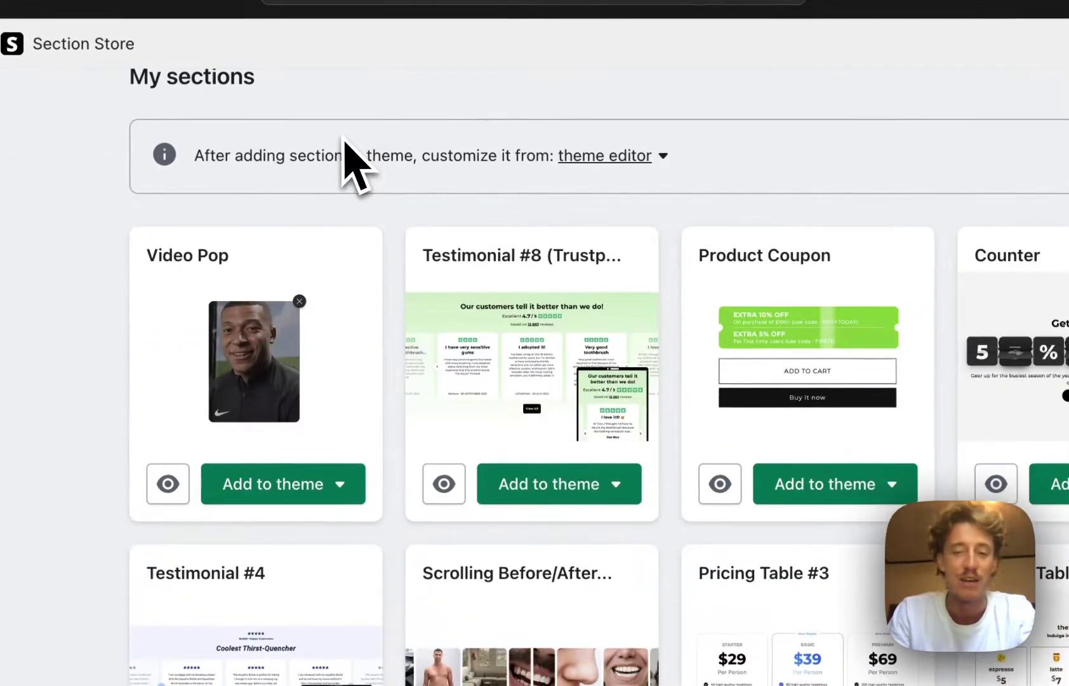
left_click(579, 496)
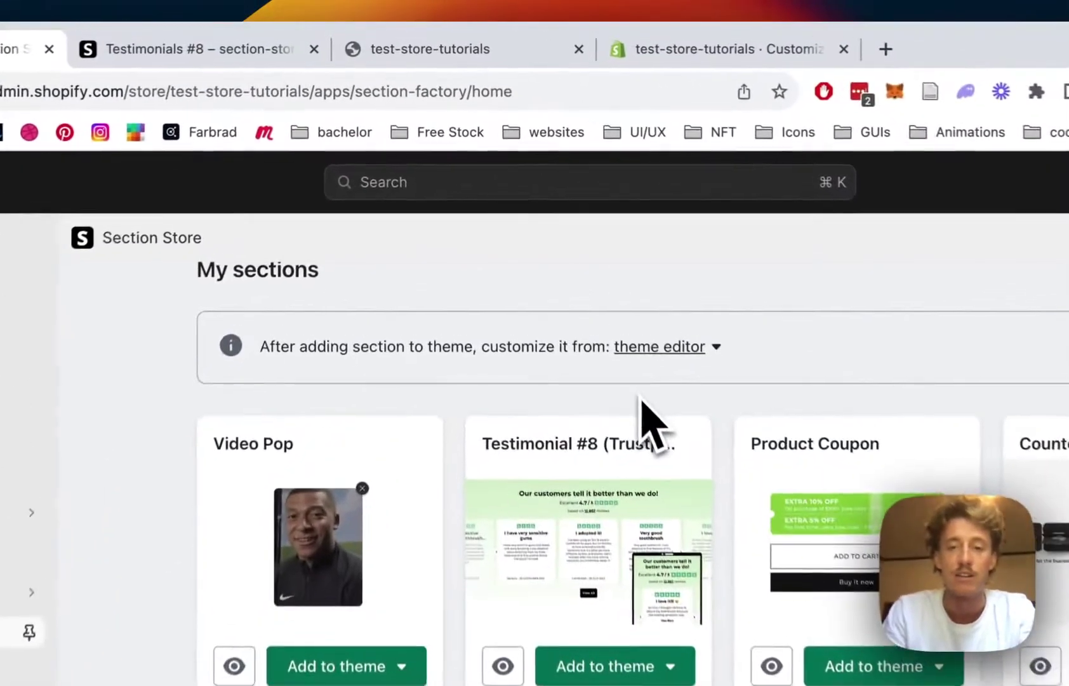
left_click(577, 232)
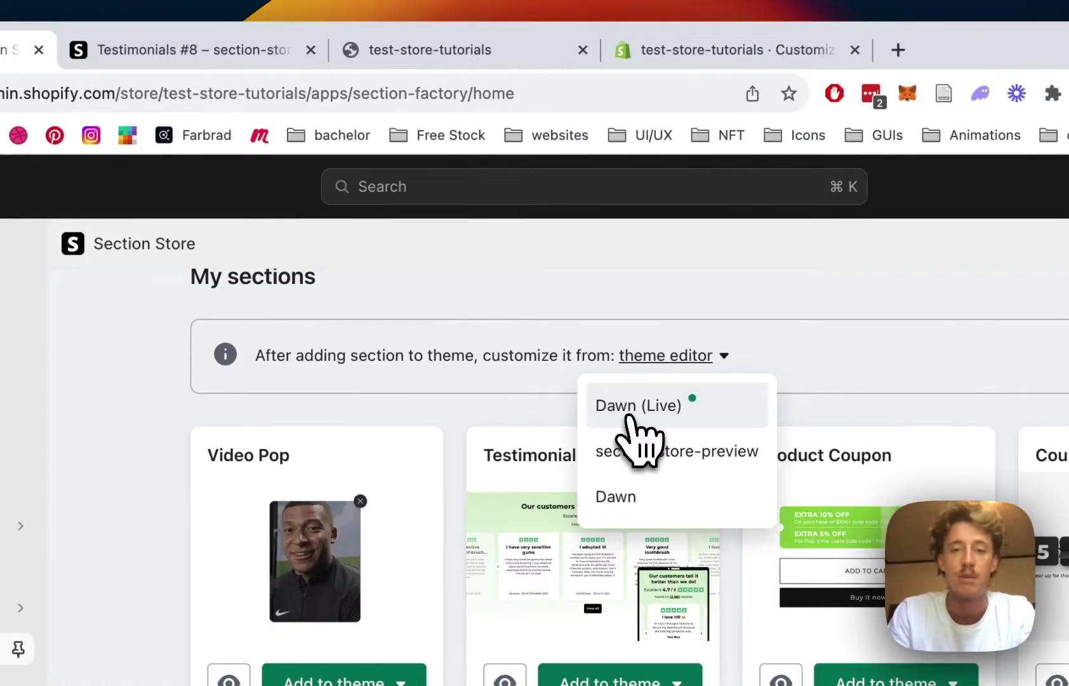
left_click(482, 293)
left_click_drag(657, 51, 413, 54)
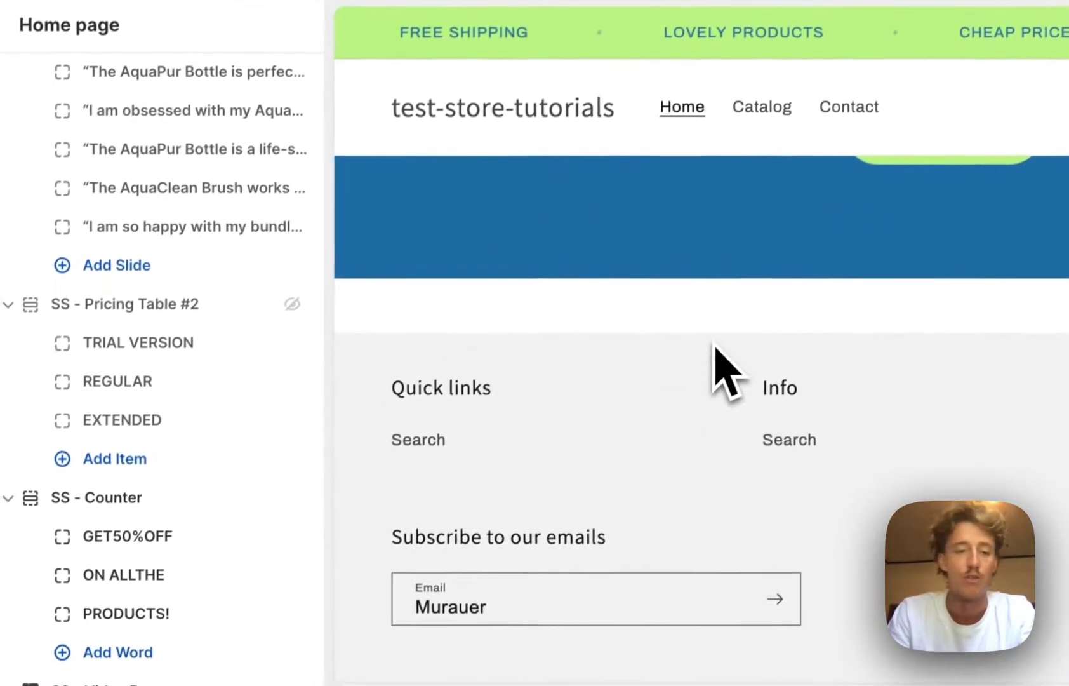
- Add SS - Testimonial #8 after Video Pop using a 'test' search, then save the page
scroll(573, 428, "up", 15)
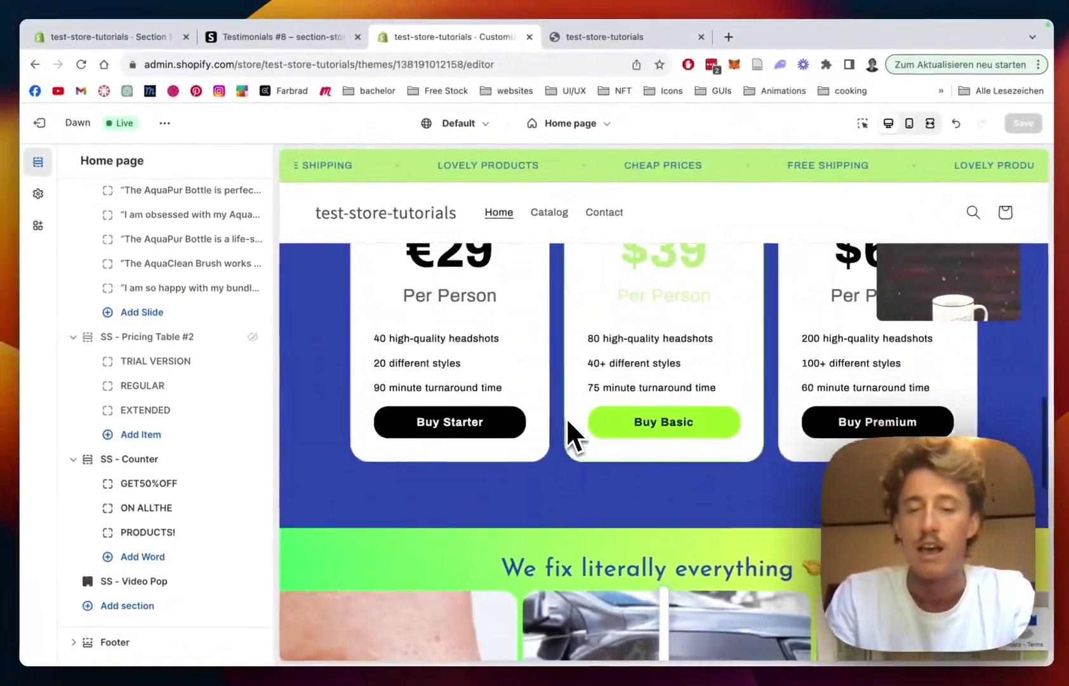
scroll(564, 417, "up", 15)
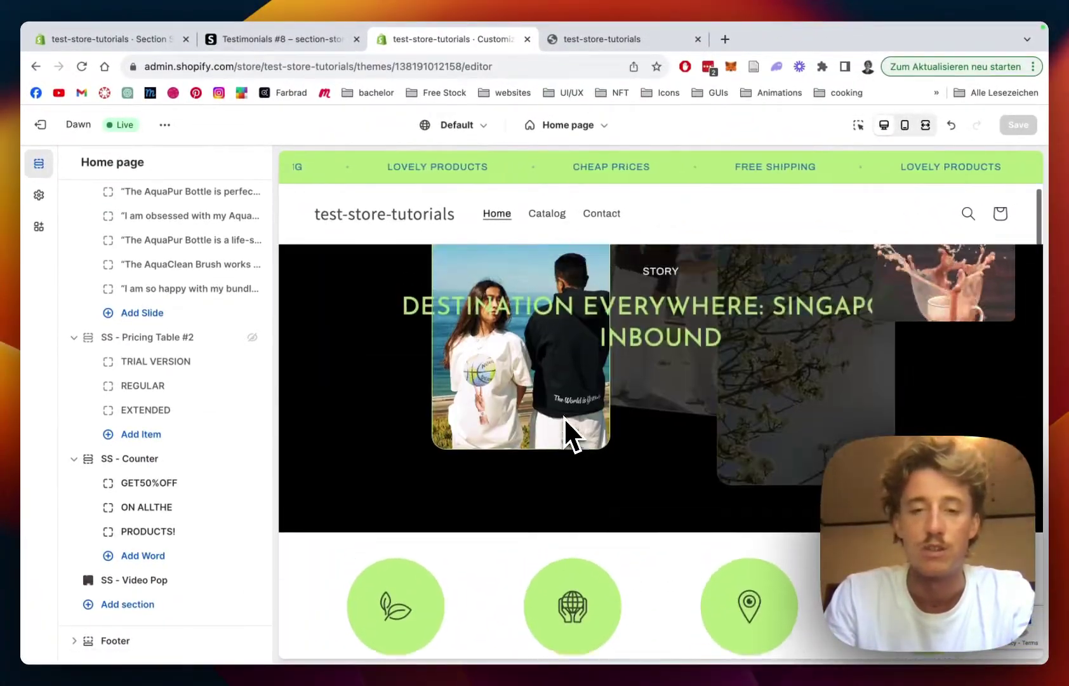
scroll(564, 417, "down", 20)
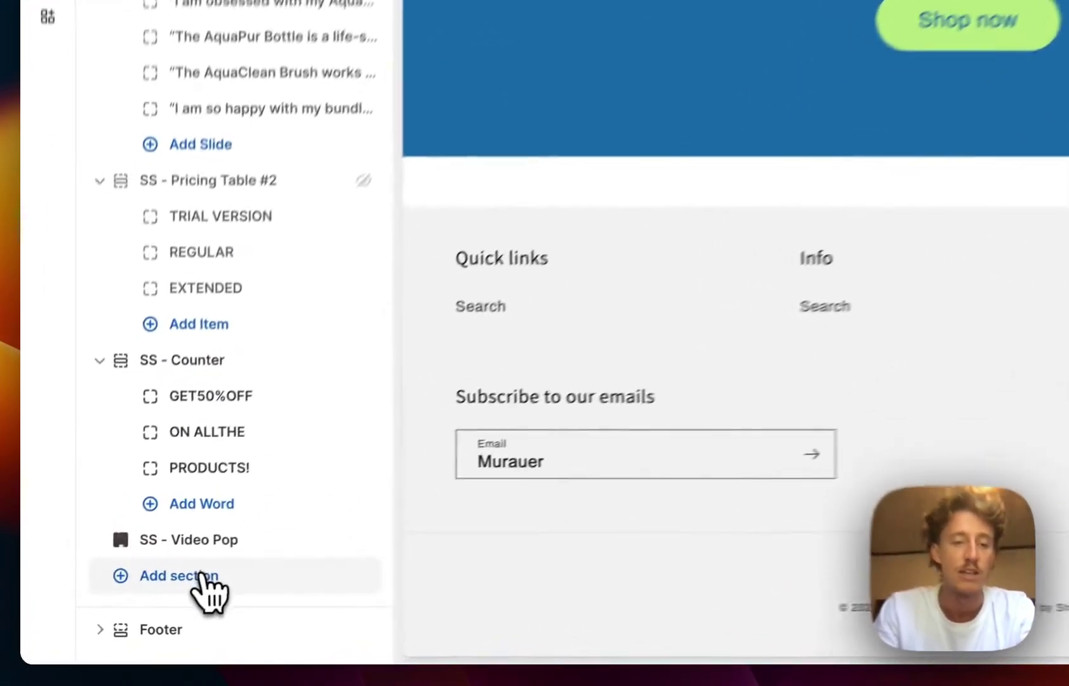
left_click(140, 603)
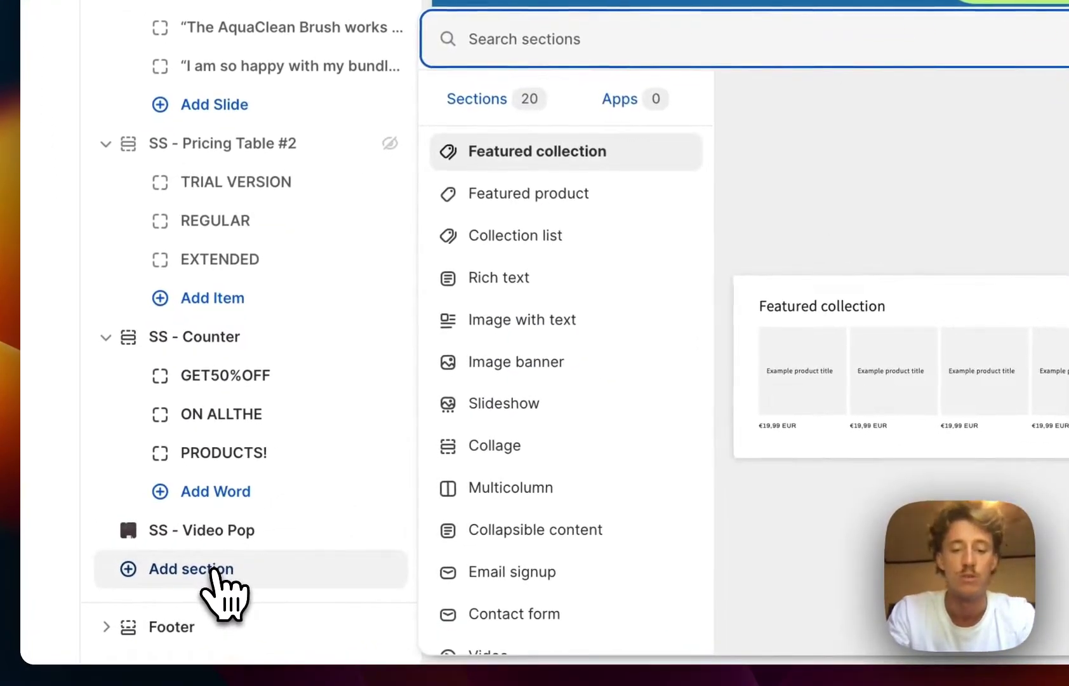
type("test")
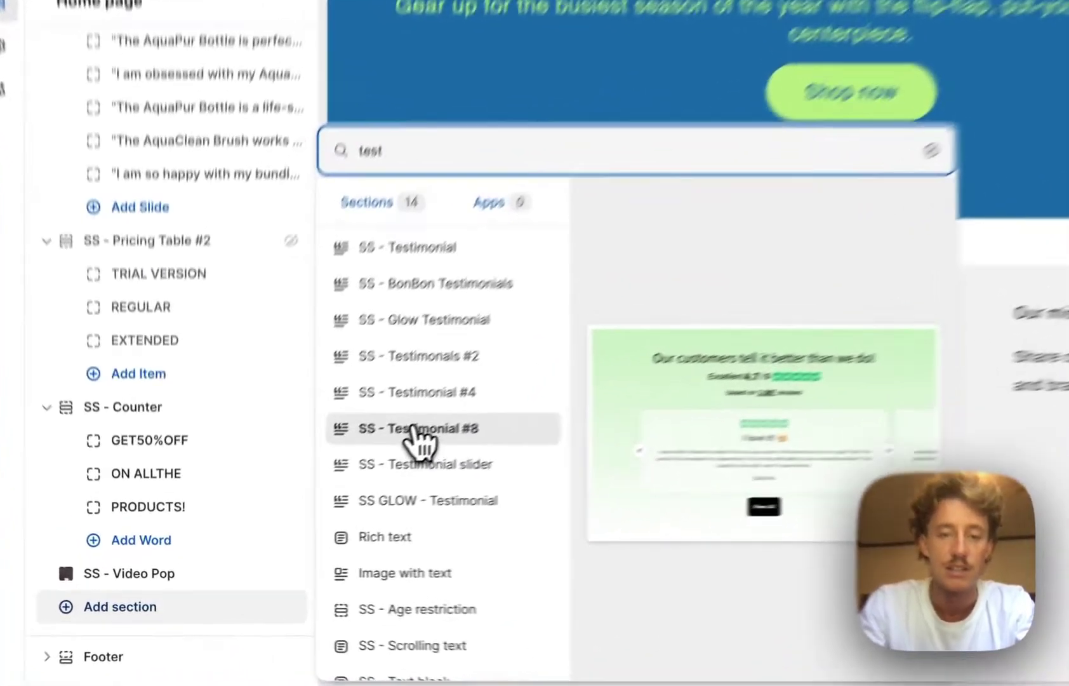
left_click(415, 432)
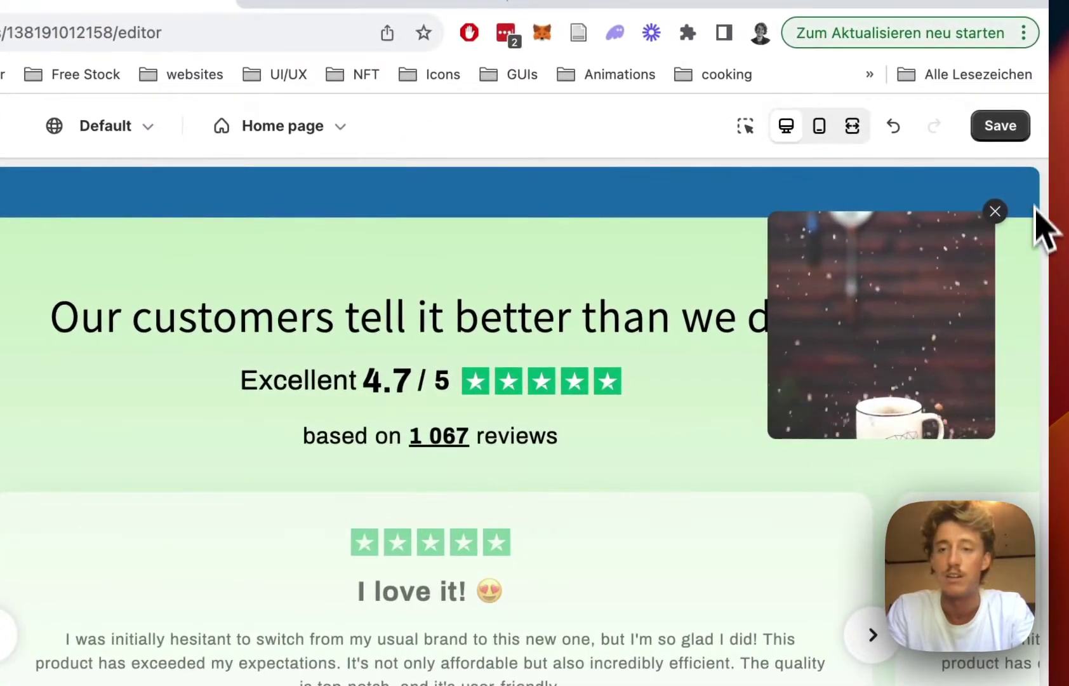
left_click(1001, 127)
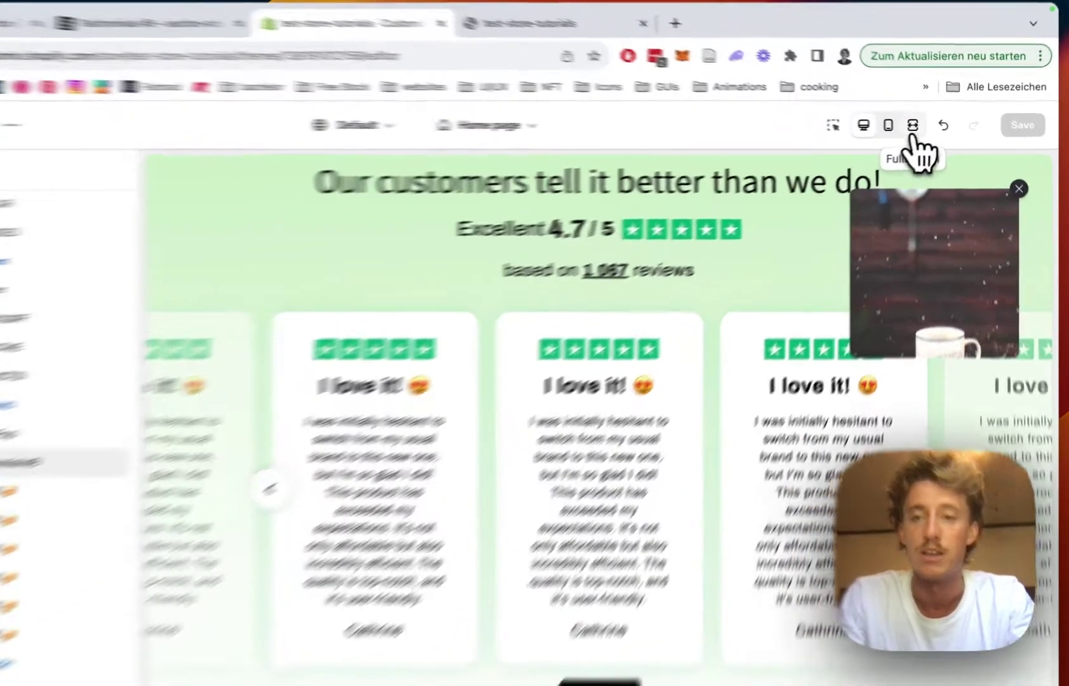
left_click(925, 124)
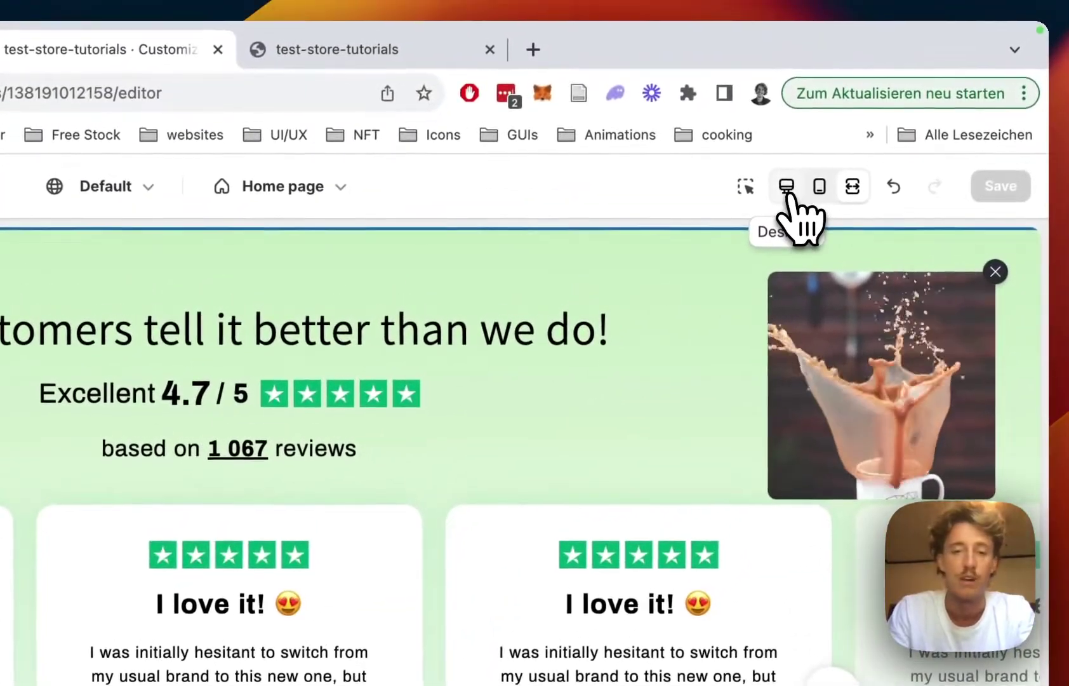
left_click(786, 191)
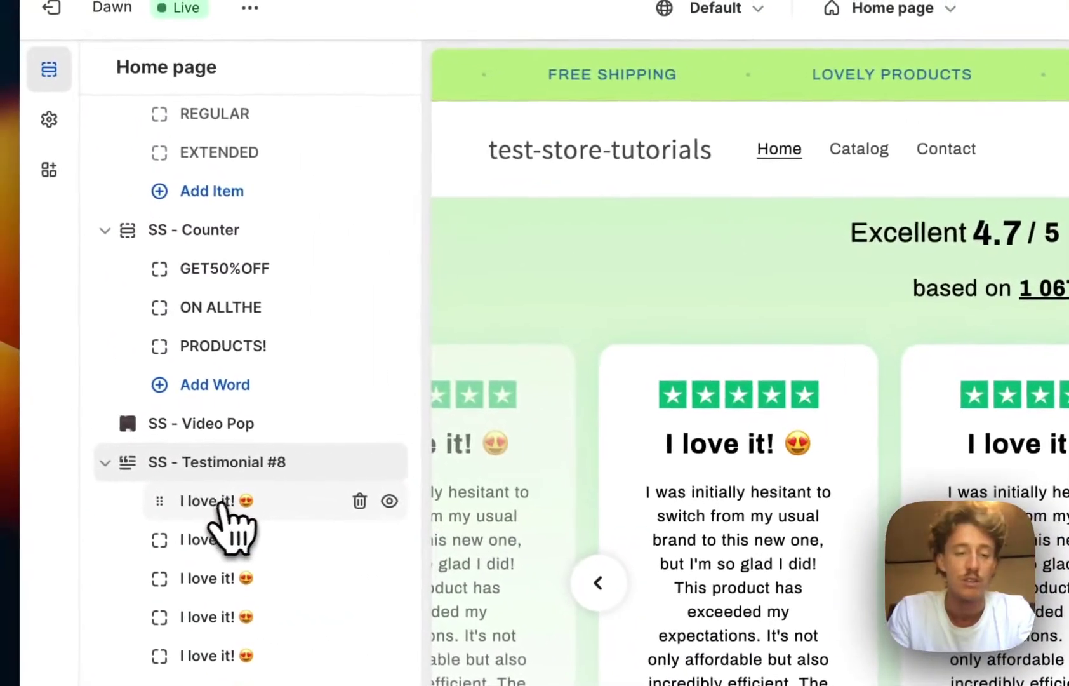
- Edit the first card: heading 'I love it, amazing product!', new author, body 'example'; save
left_click(219, 502)
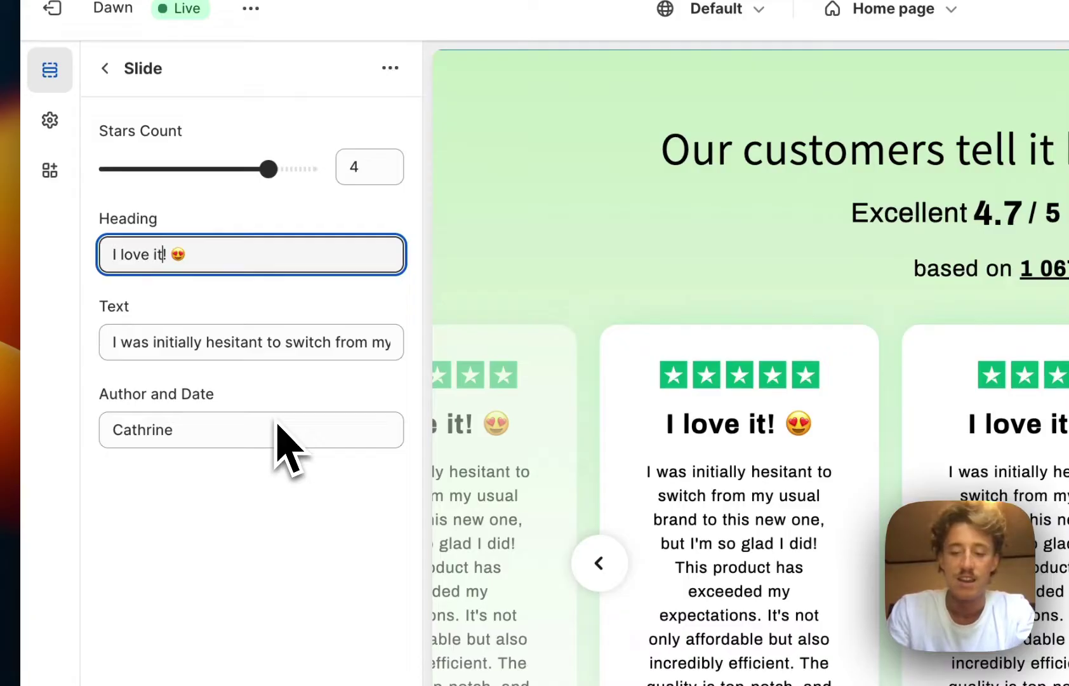
type(", amazing p")
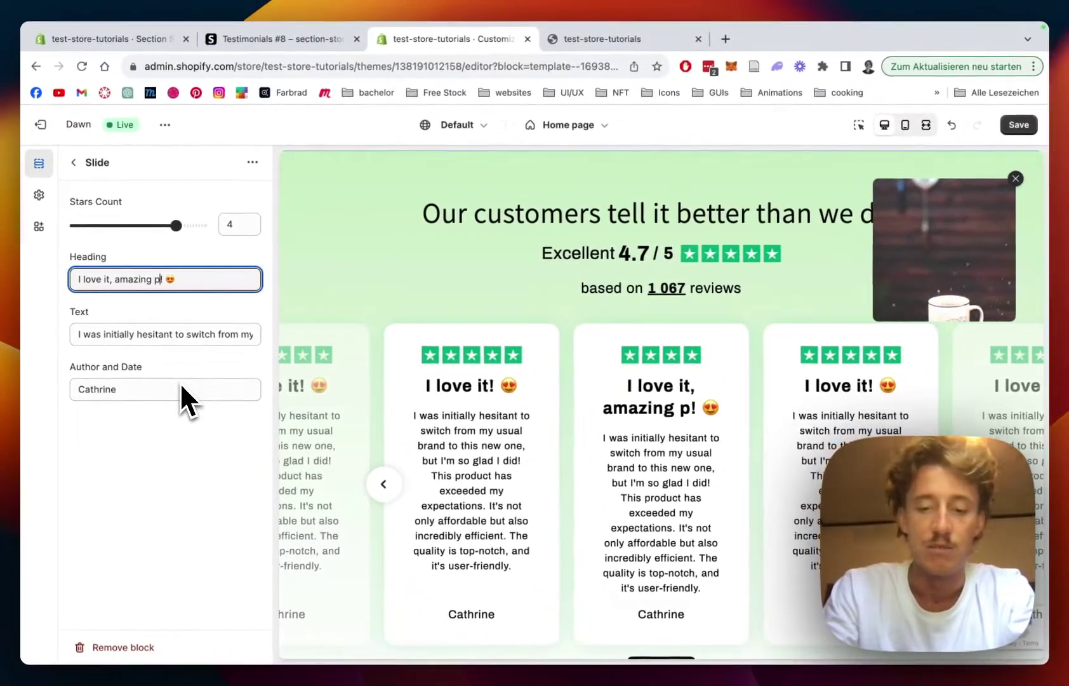
type("roduct")
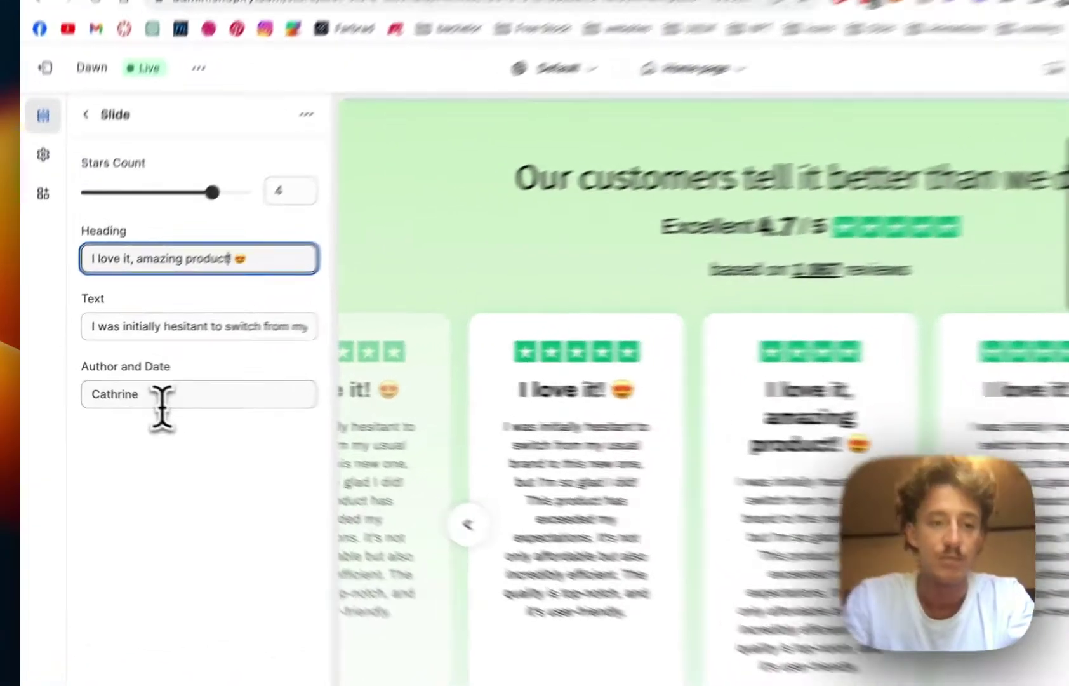
left_click_drag(130, 389, 47, 387)
type("Moritz")
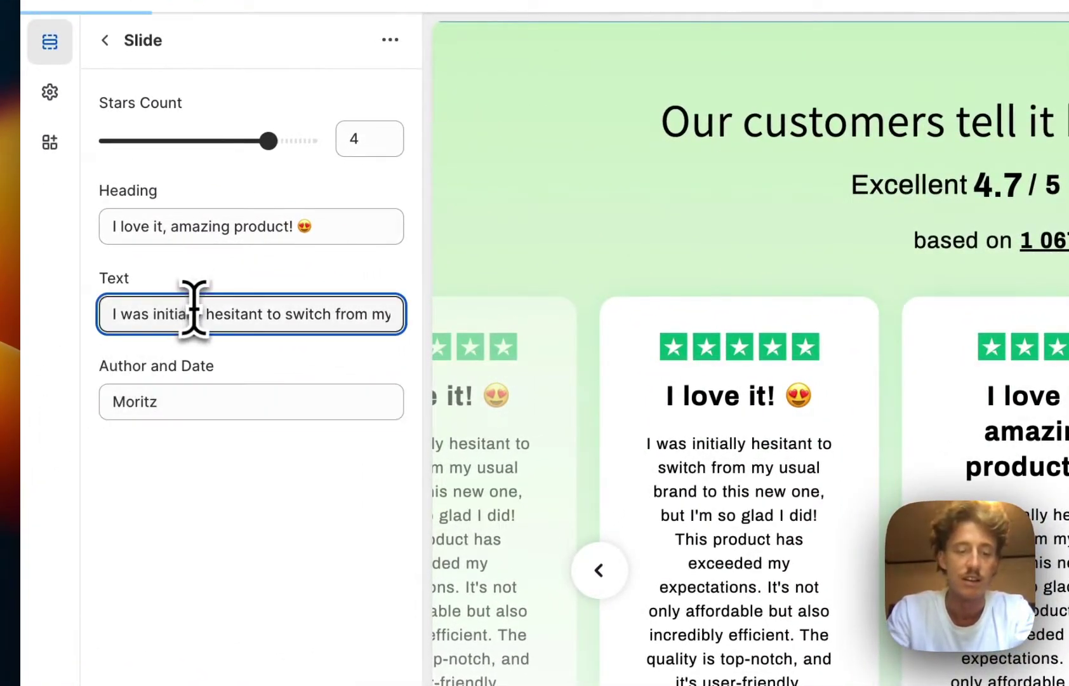
triple_click(194, 308)
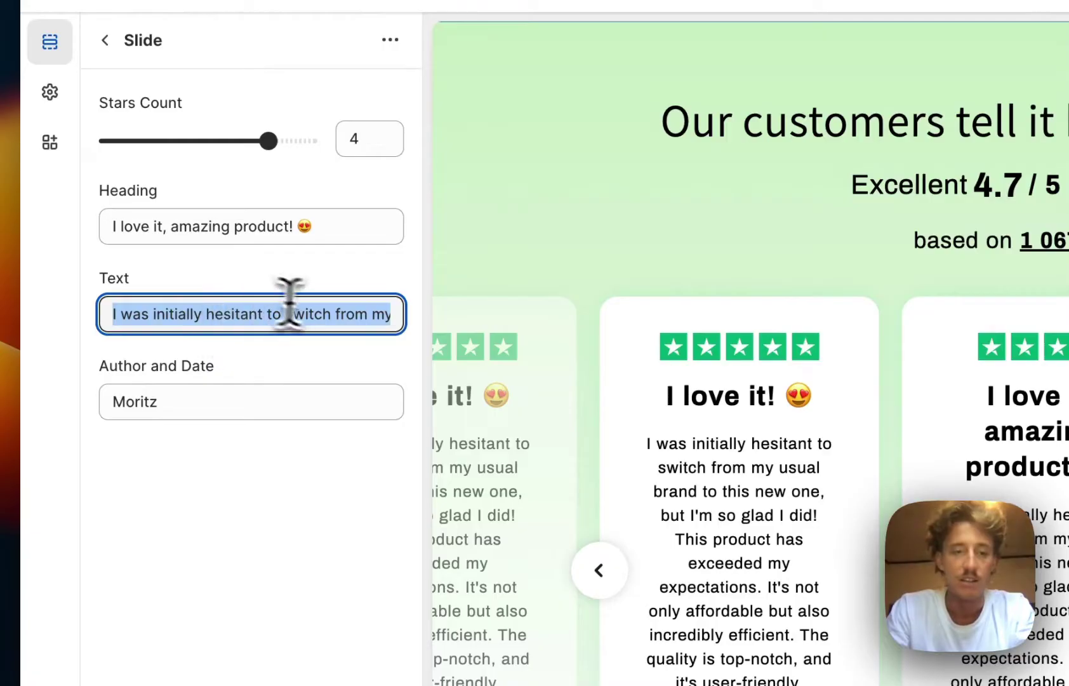
left_click_drag(324, 314, 248, 304)
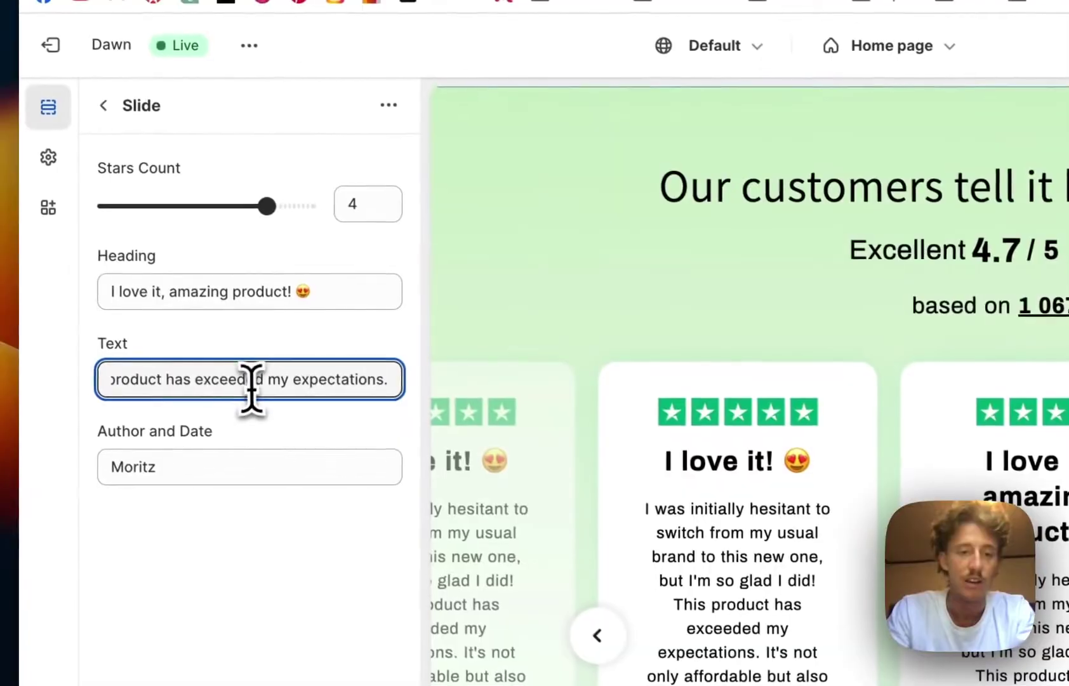
triple_click(251, 388)
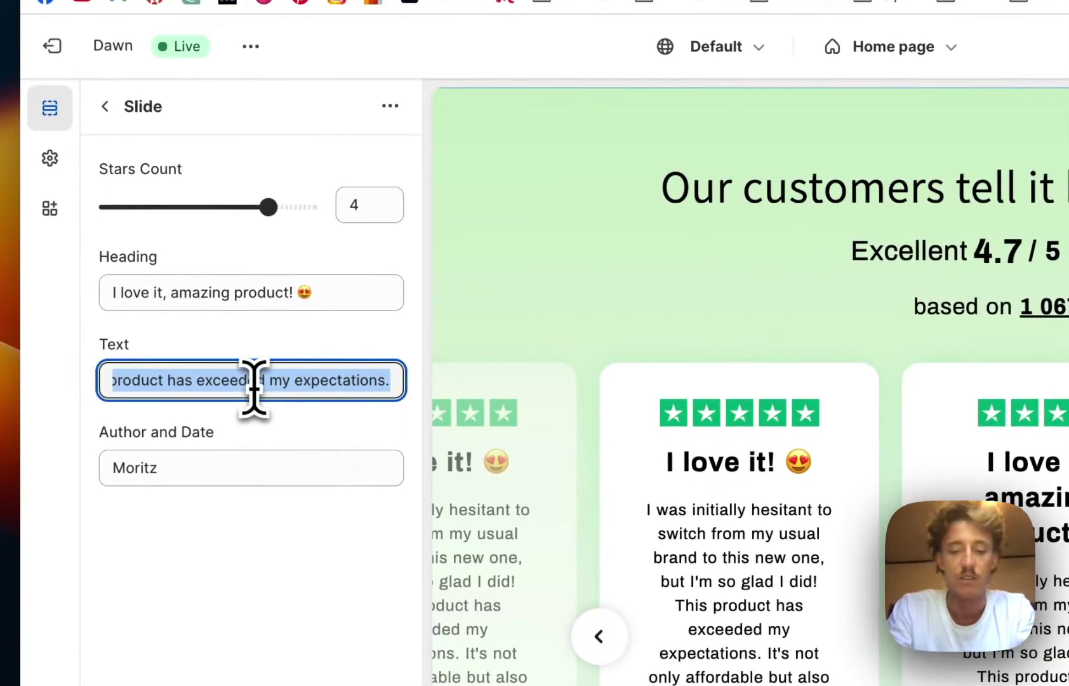
type("example")
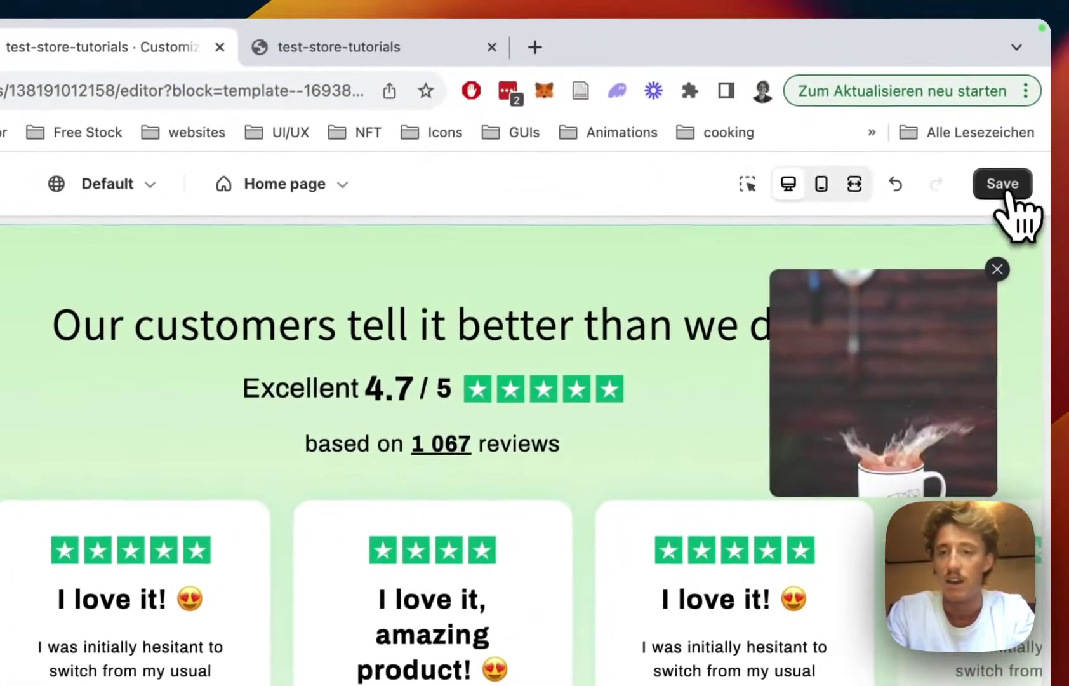
left_click(1008, 193)
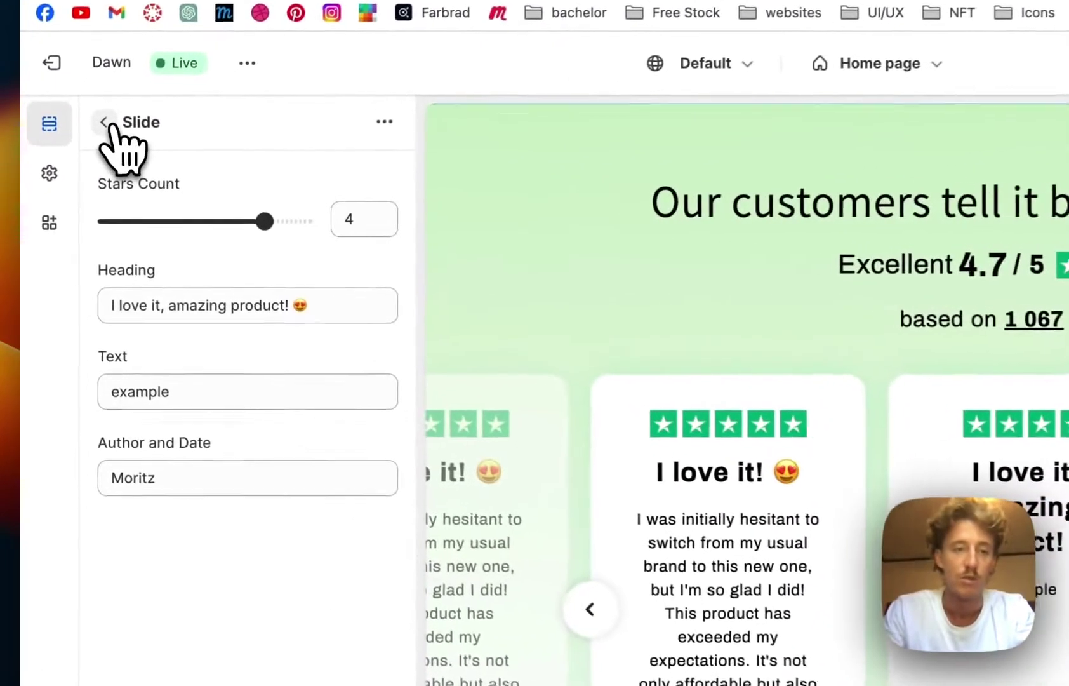
left_click(73, 163)
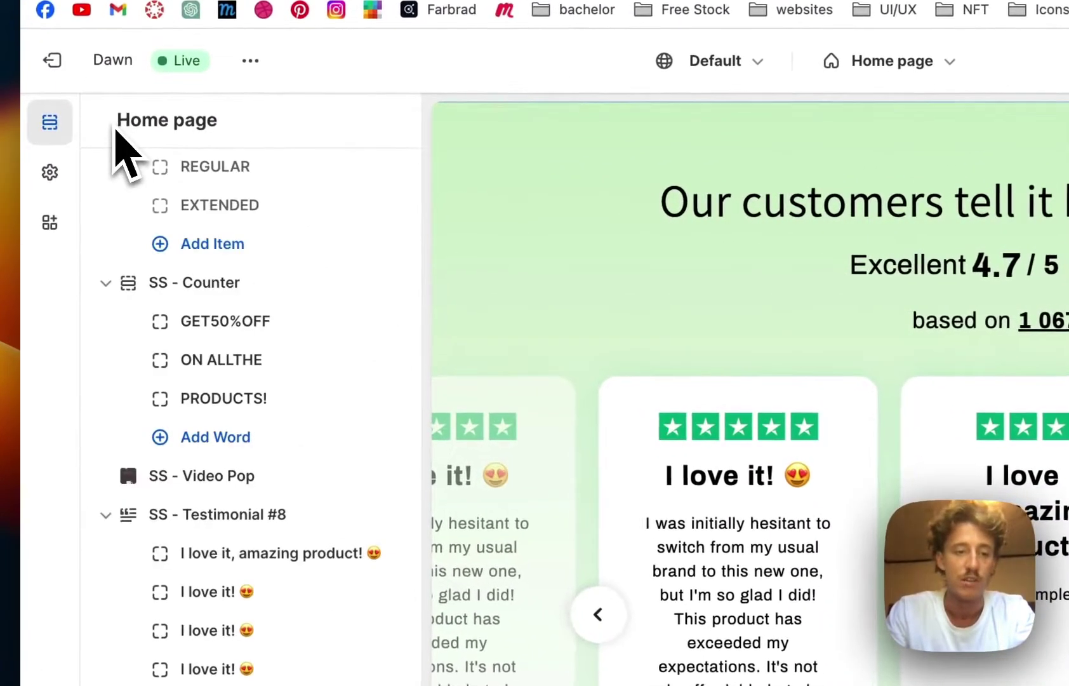
- Change the SS - Testimonial #8 section heading to 'Headline here'
left_click(237, 517)
scroll(268, 319, "down", 20)
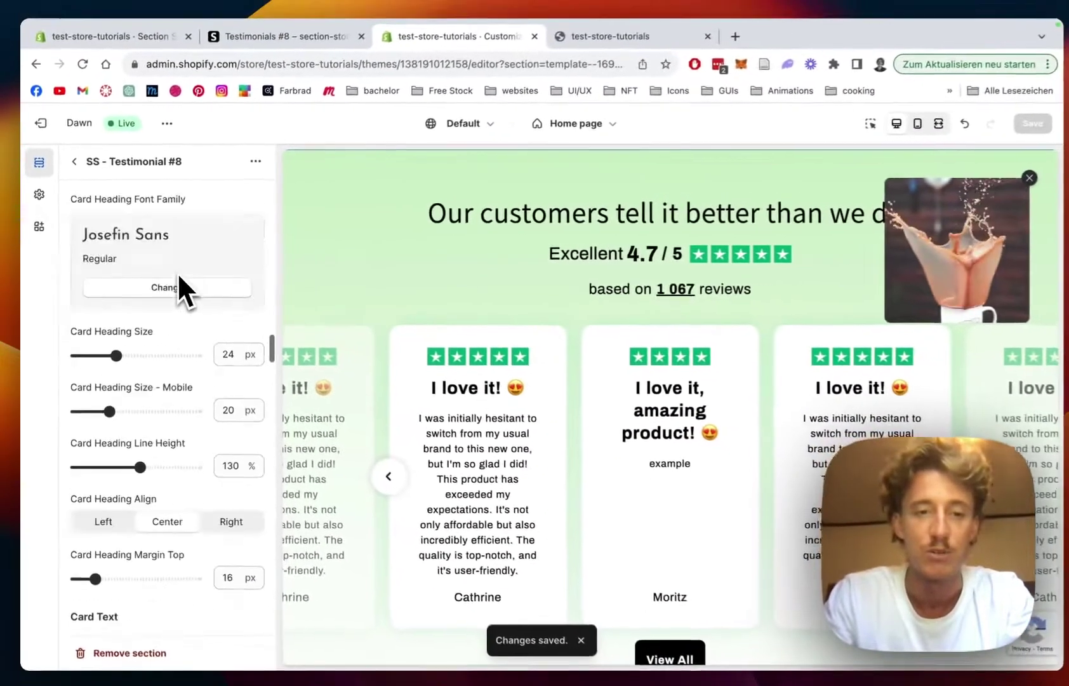
scroll(176, 271, "down", 20)
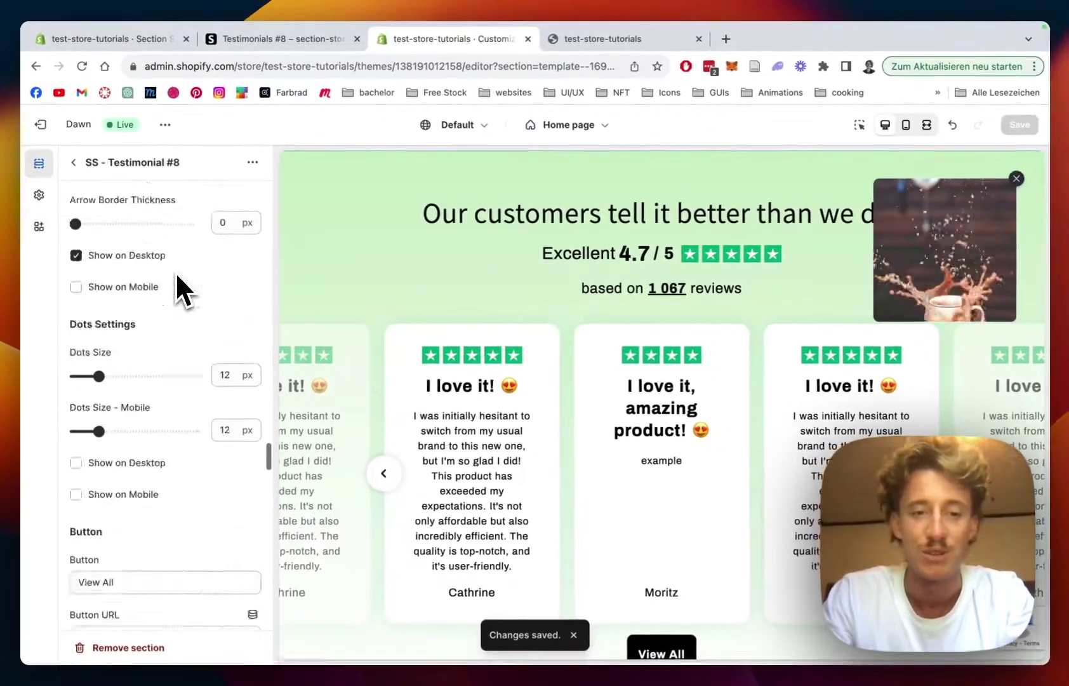
scroll(175, 271, "up", 15)
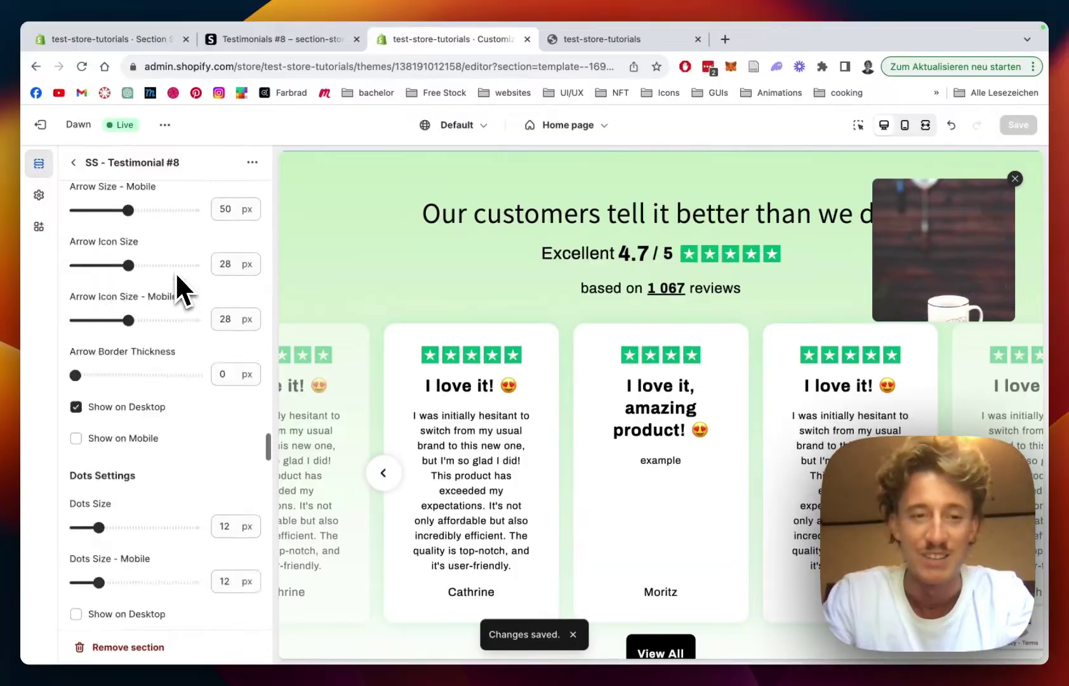
scroll(176, 272, "up", 20)
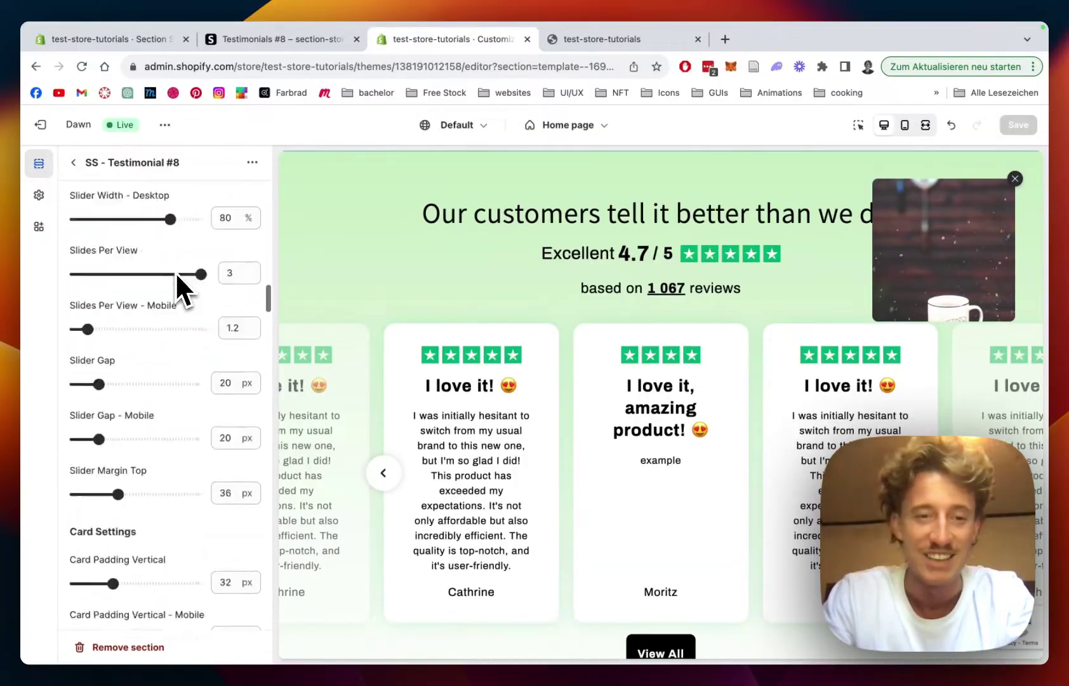
scroll(121, 306, "up", 6)
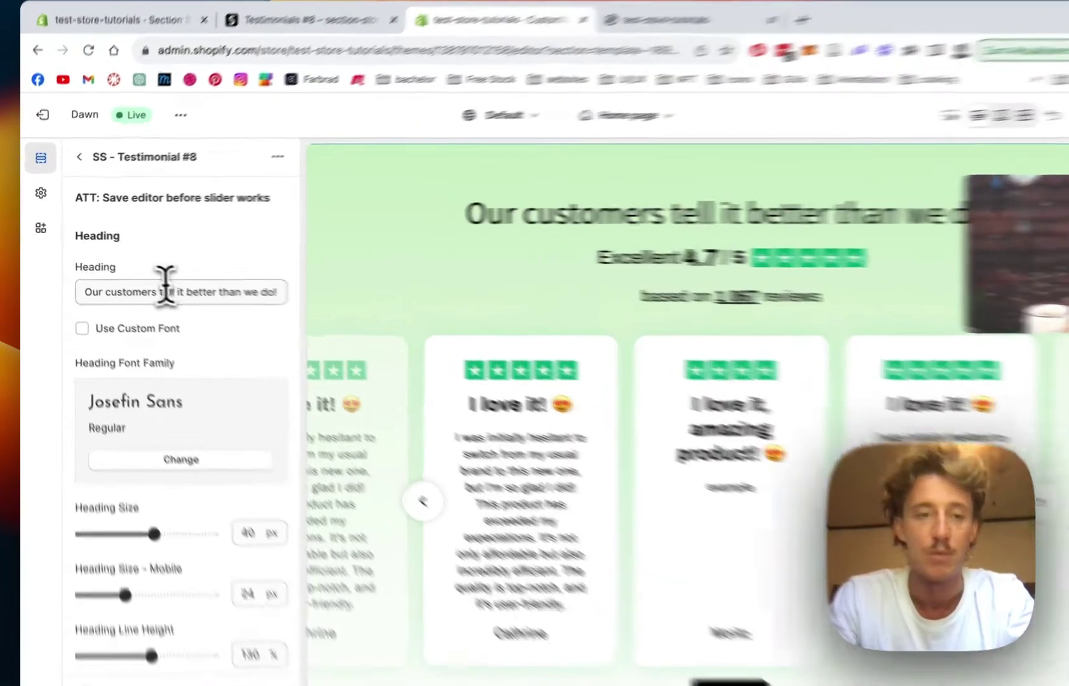
triple_click(165, 290)
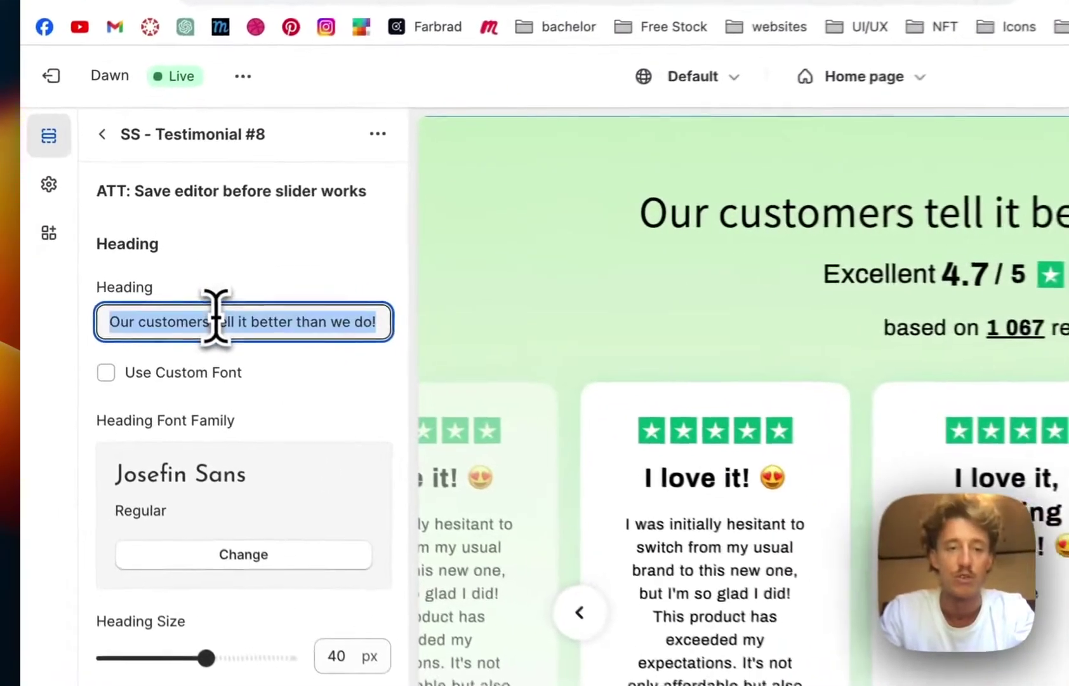
type("Headline ")
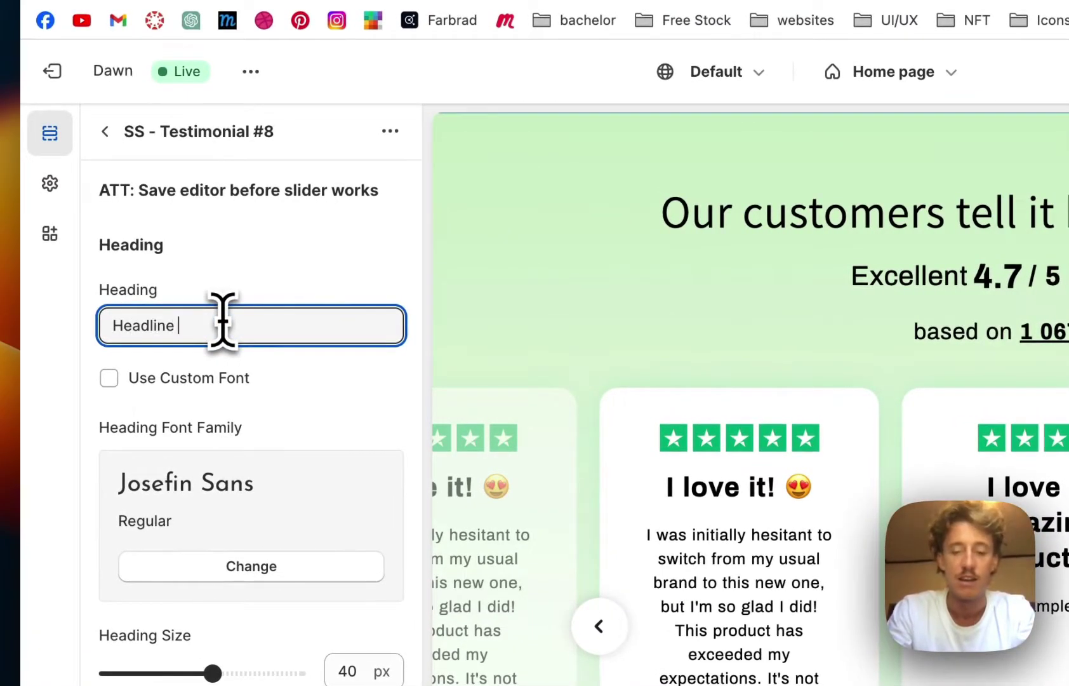
type("here")
- Set Heading Size to 30 px and change the Rating Text from Excellent to 'Amazing'
scroll(176, 386, "down", 3)
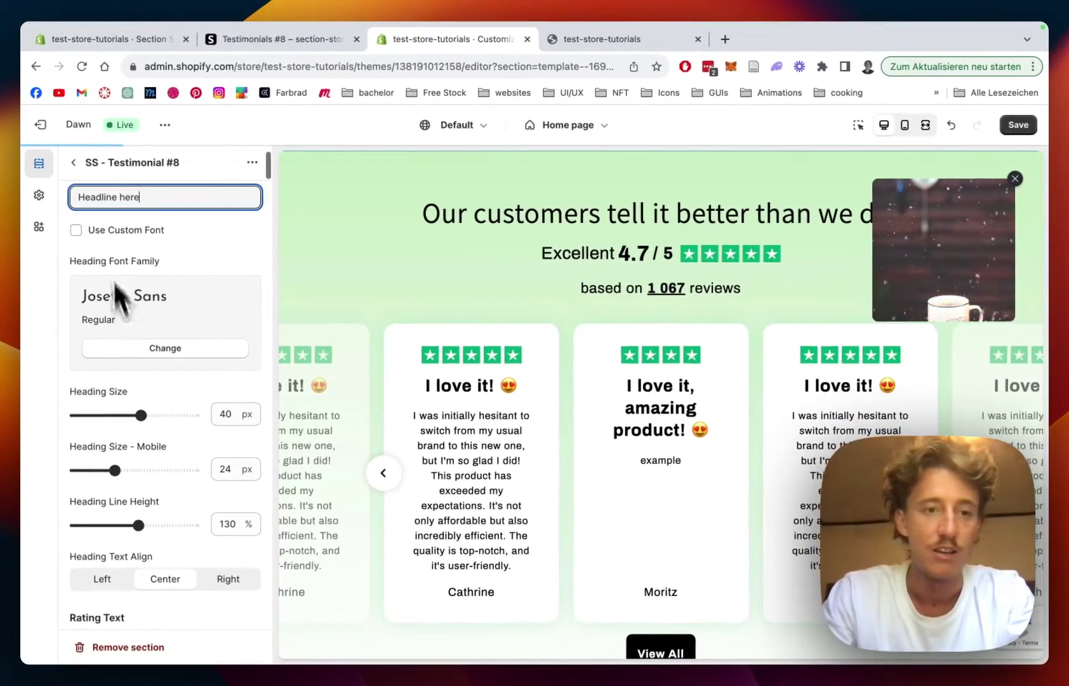
scroll(159, 341, "down", 3)
left_click_drag(142, 343, 146, 344)
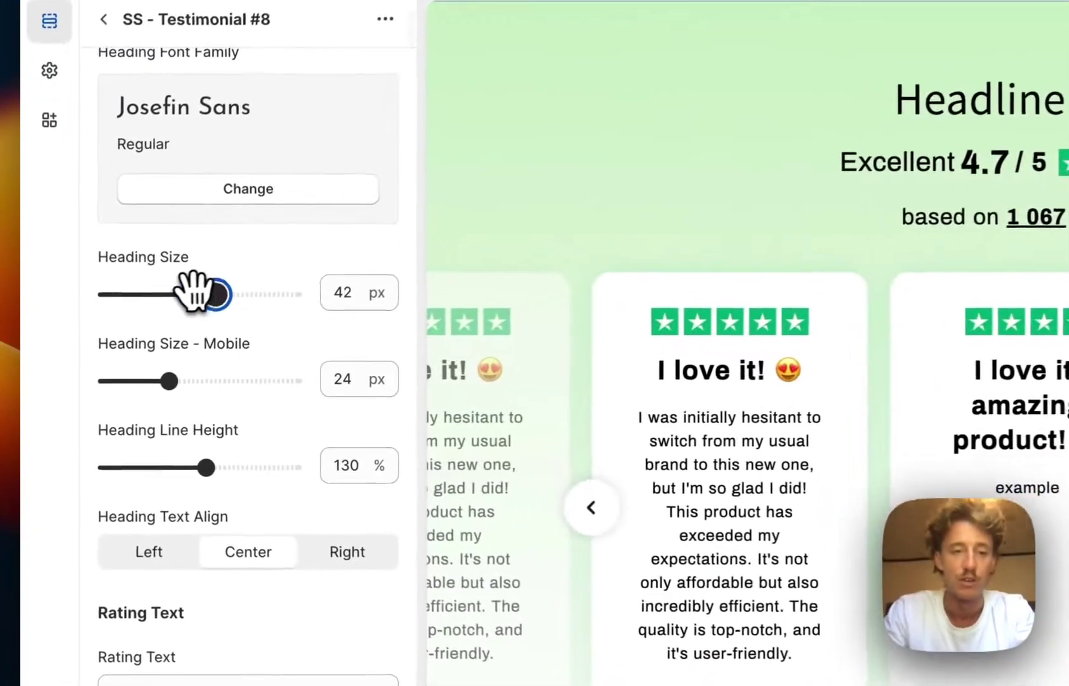
left_click_drag(197, 293, 185, 291)
scroll(254, 260, "down", 5)
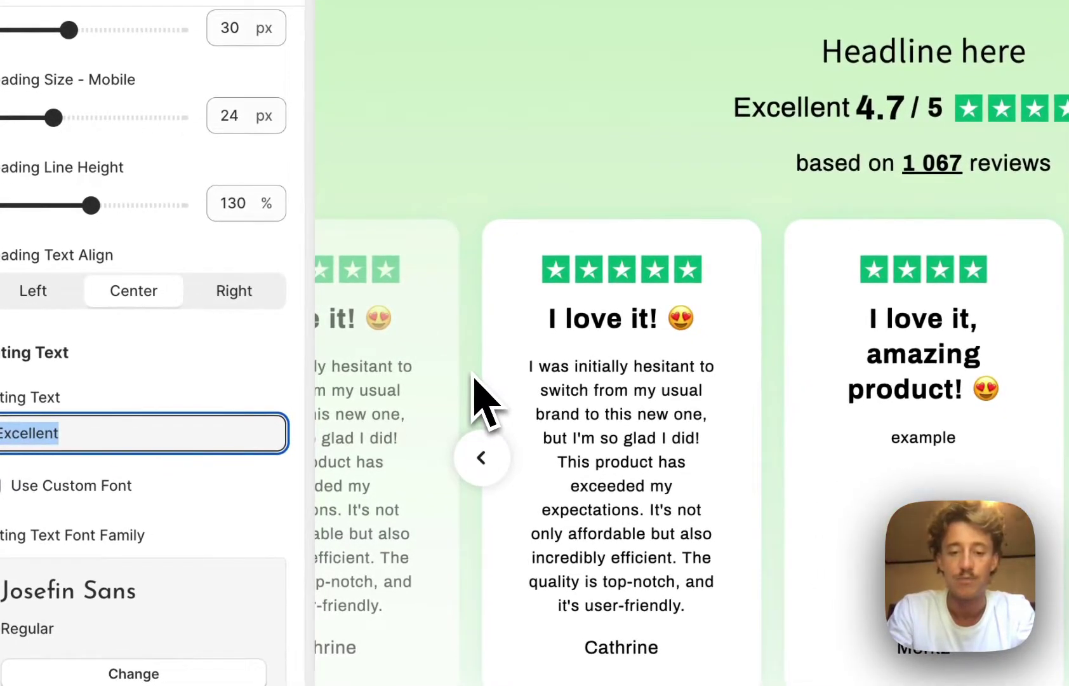
type("Amazing")
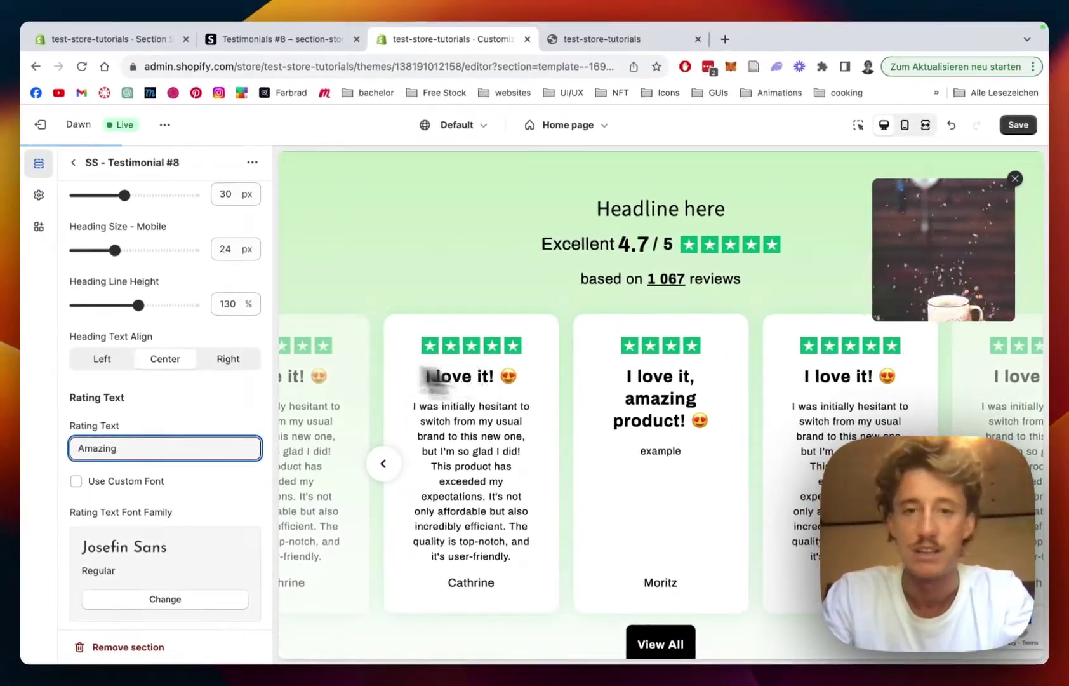
scroll(150, 363, "down", 5)
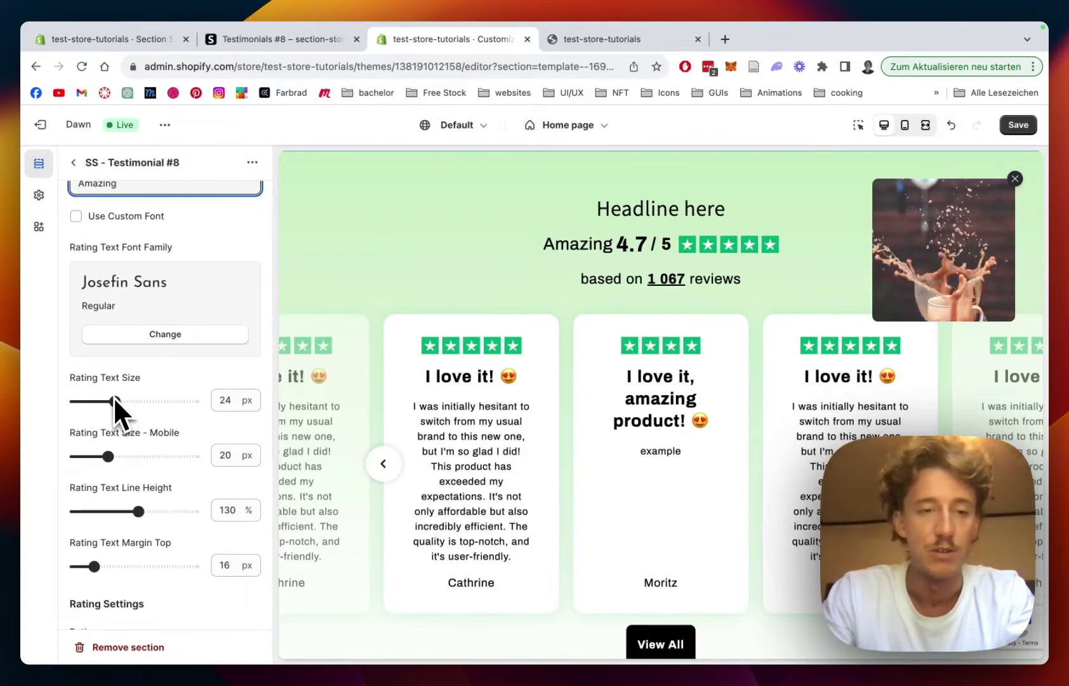
scroll(171, 305, "up", 3)
scroll(184, 274, "up", 7)
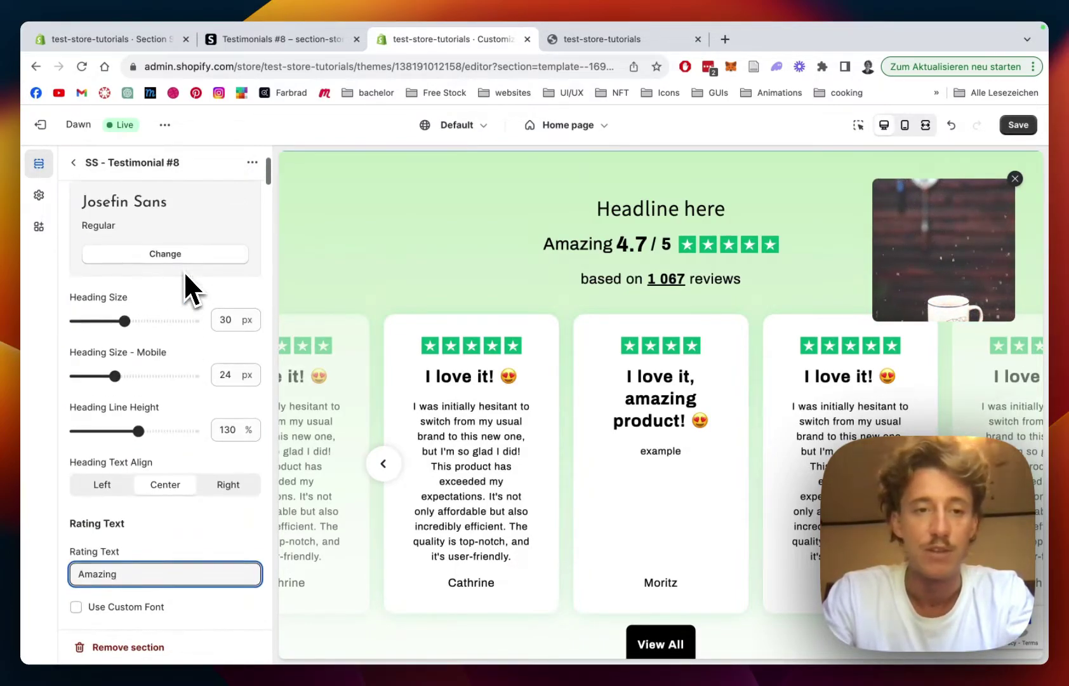
scroll(185, 279, "down", 8)
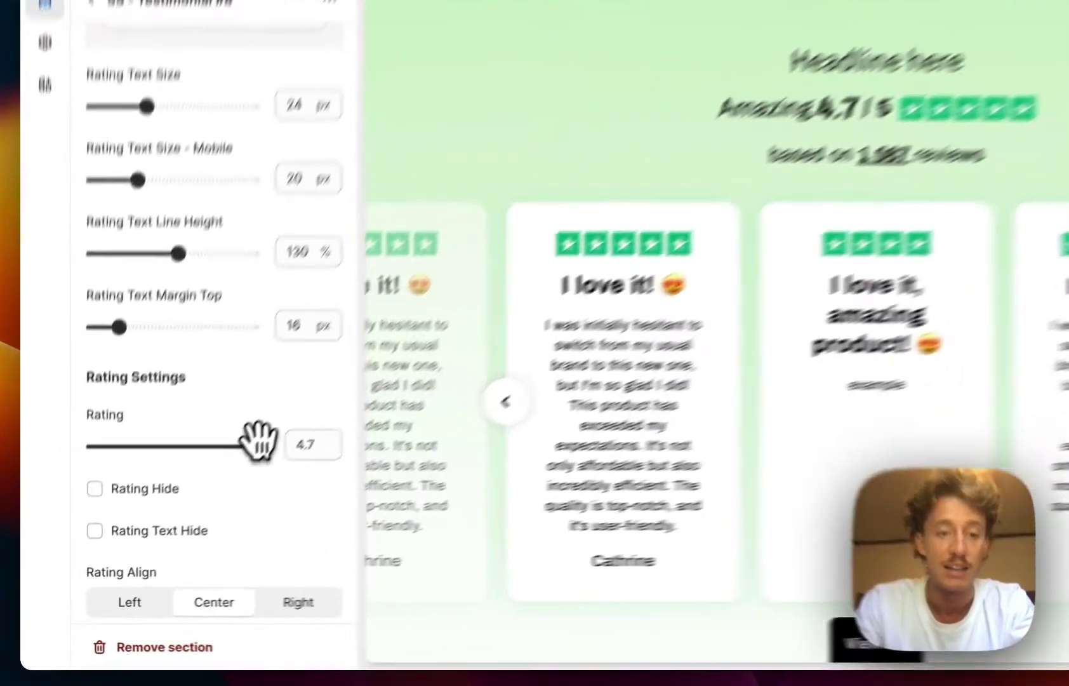
- Set the rating to 4.9, card Stars Size to 30, and review count to 2300
left_click_drag(195, 497, 198, 498)
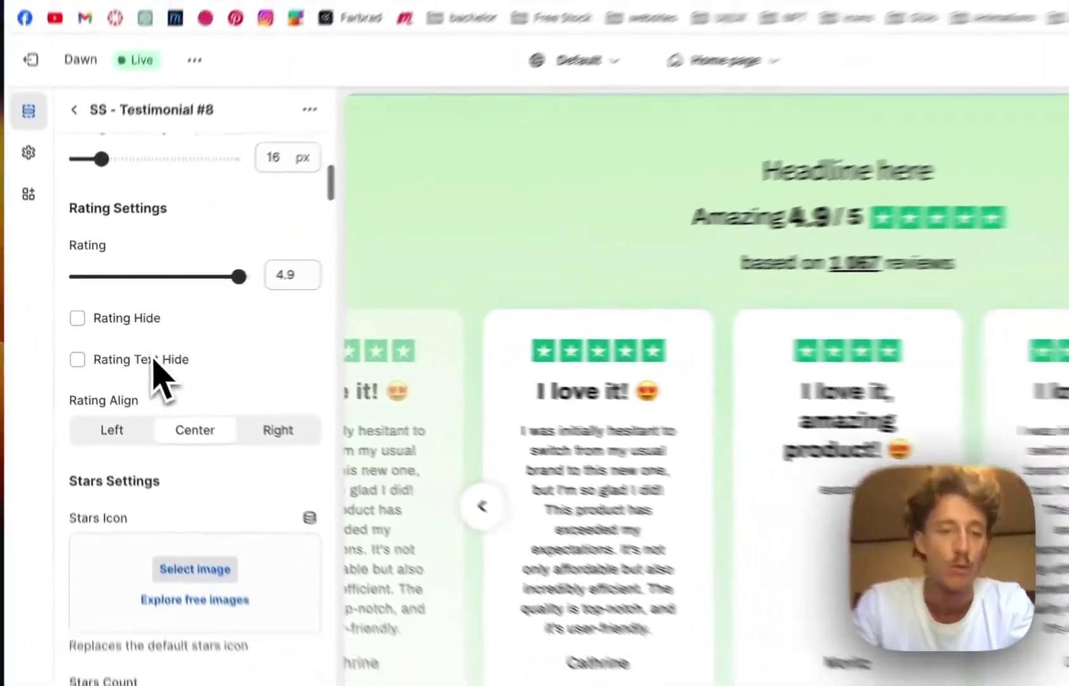
scroll(153, 359, "down", 5)
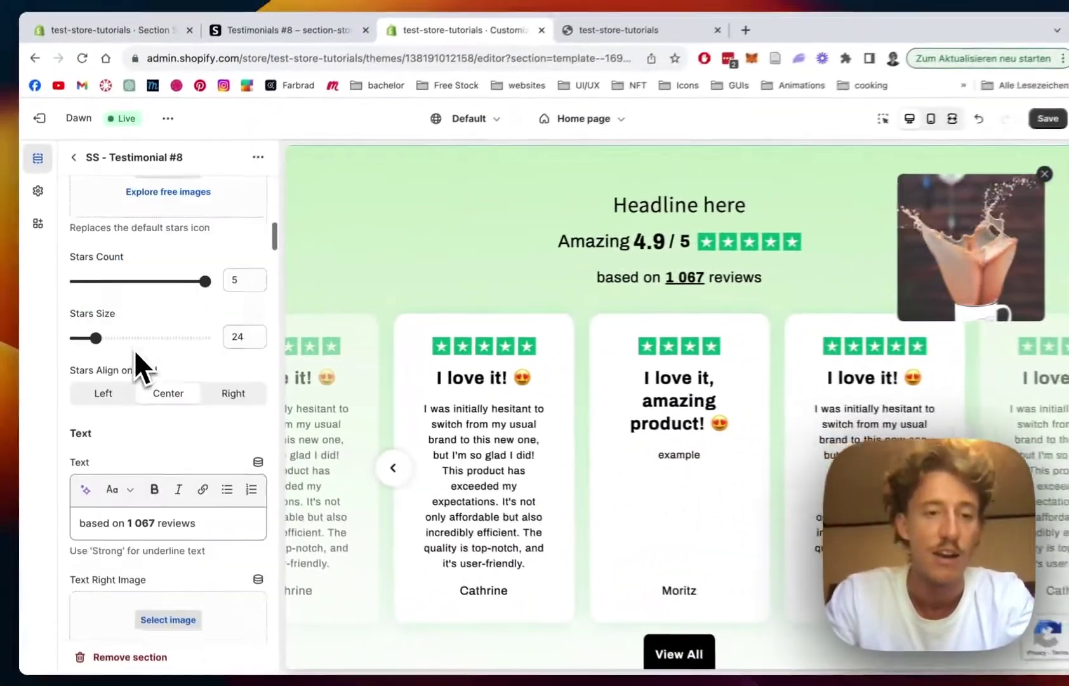
scroll(153, 359, "up", 2)
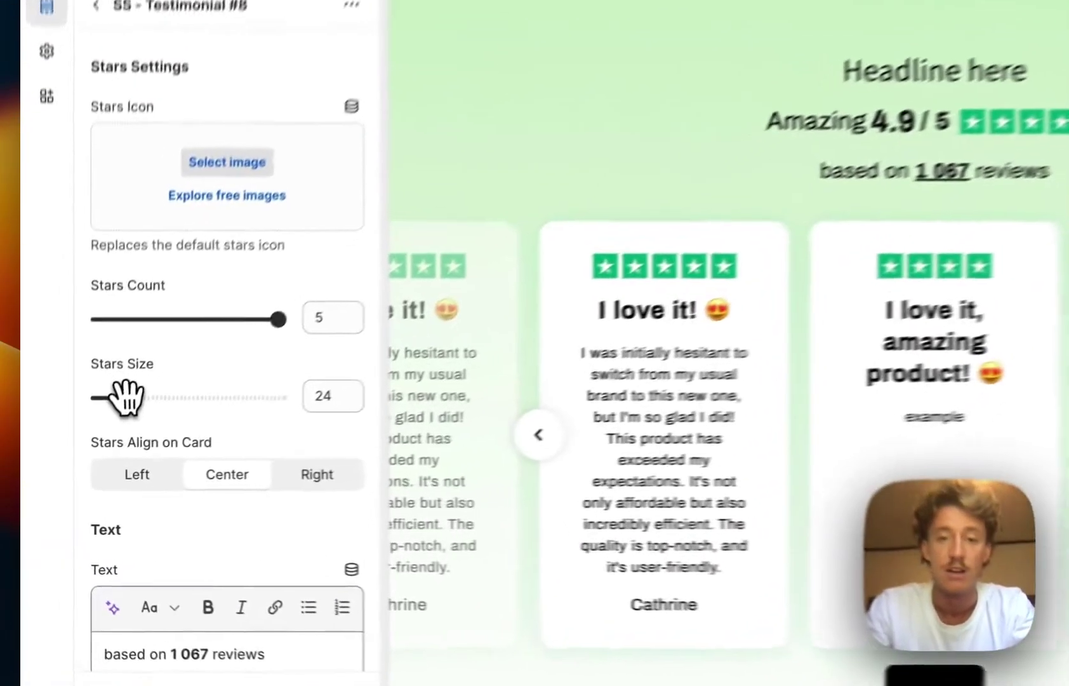
left_click_drag(126, 397, 141, 396)
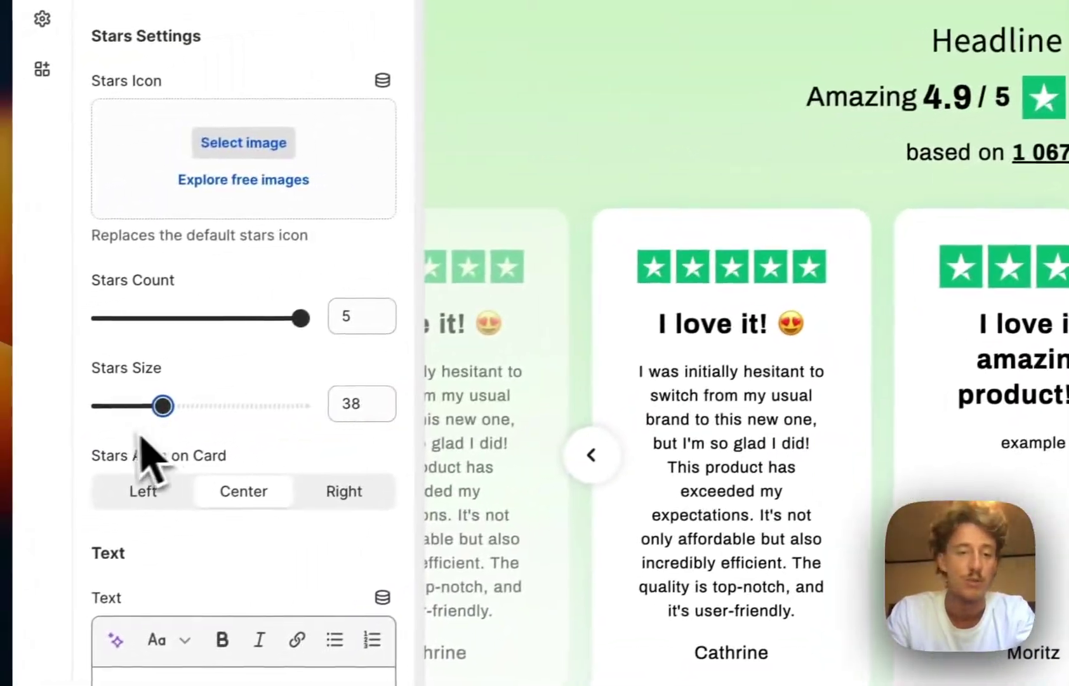
left_click_drag(166, 404, 152, 404)
scroll(222, 305, "down", 3)
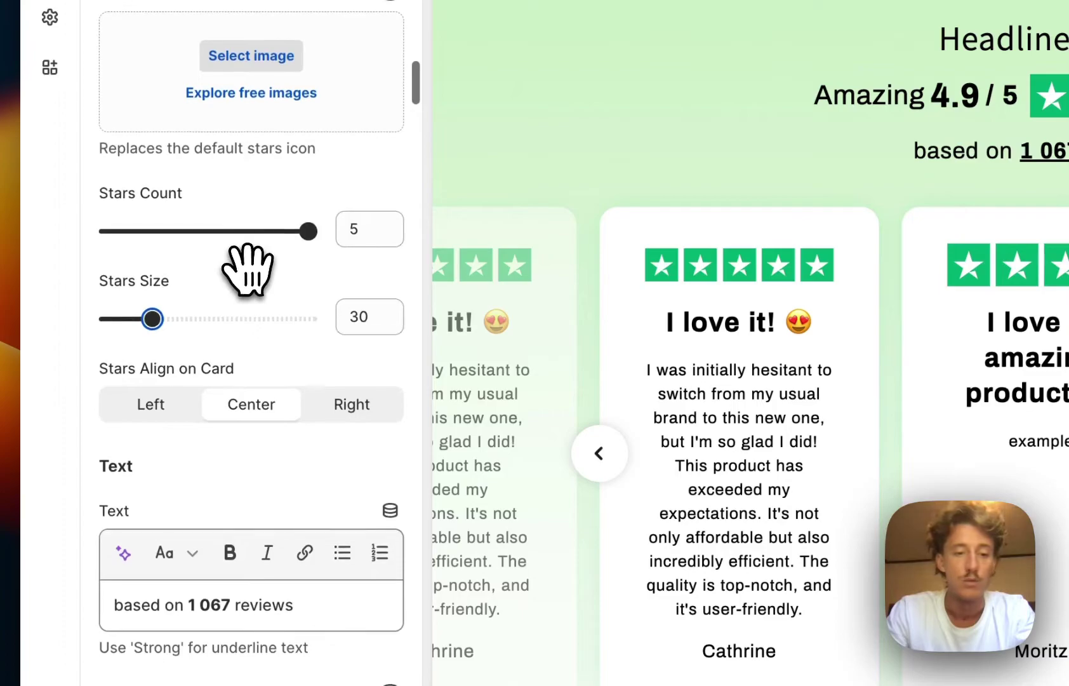
left_click_drag(229, 602, 194, 601)
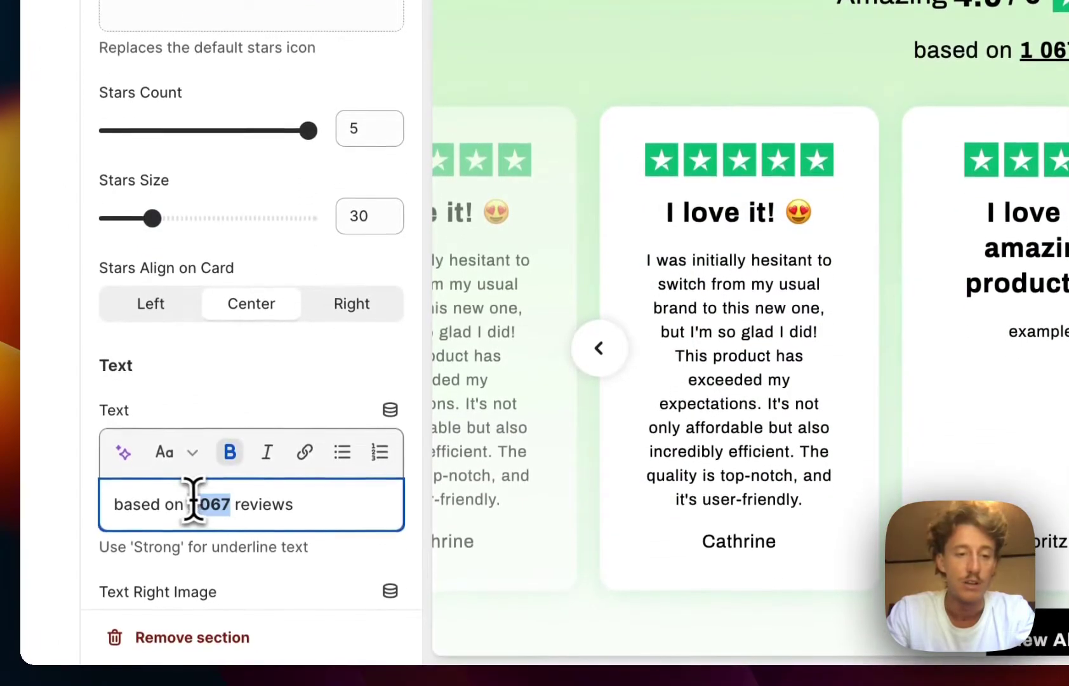
left_click_drag(194, 505, 187, 502)
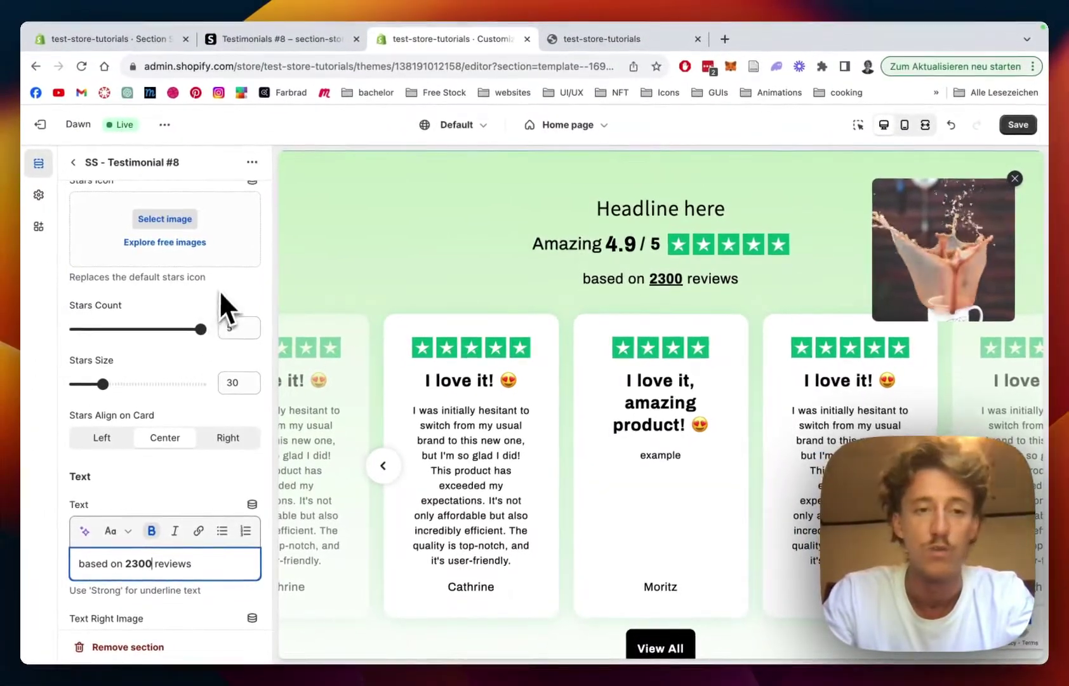
scroll(212, 278, "down", 5)
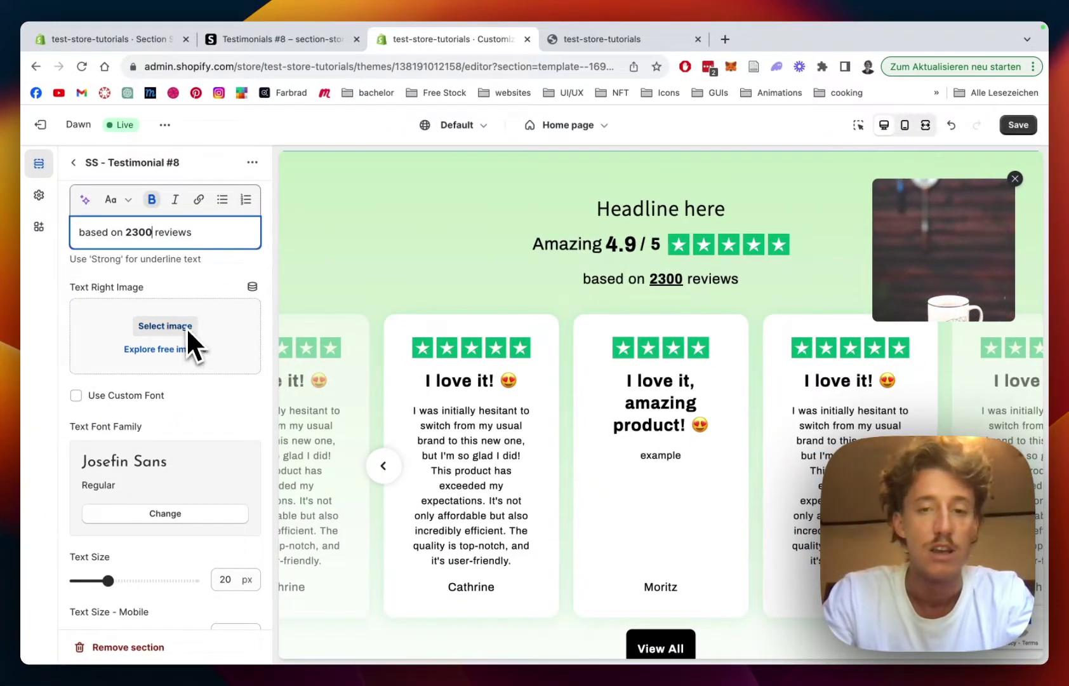
- Change Card Shadow Color from #00B67A to the softer green #8EC1B0
scroll(186, 328, "down", 2)
scroll(177, 302, "down", 15)
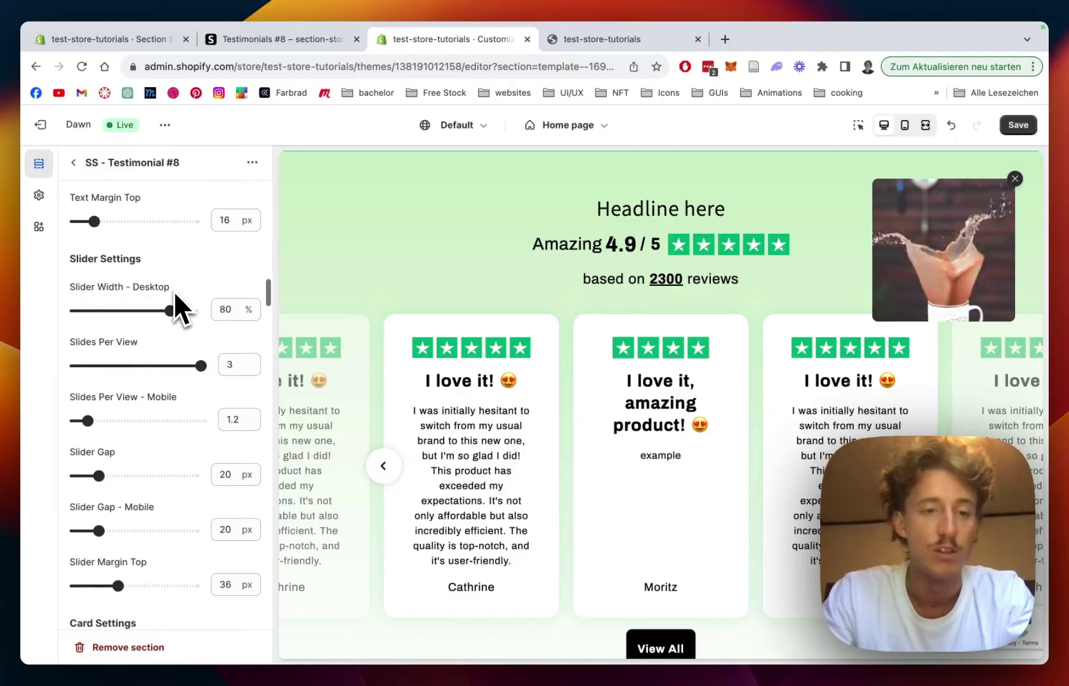
scroll(174, 305, "down", 20)
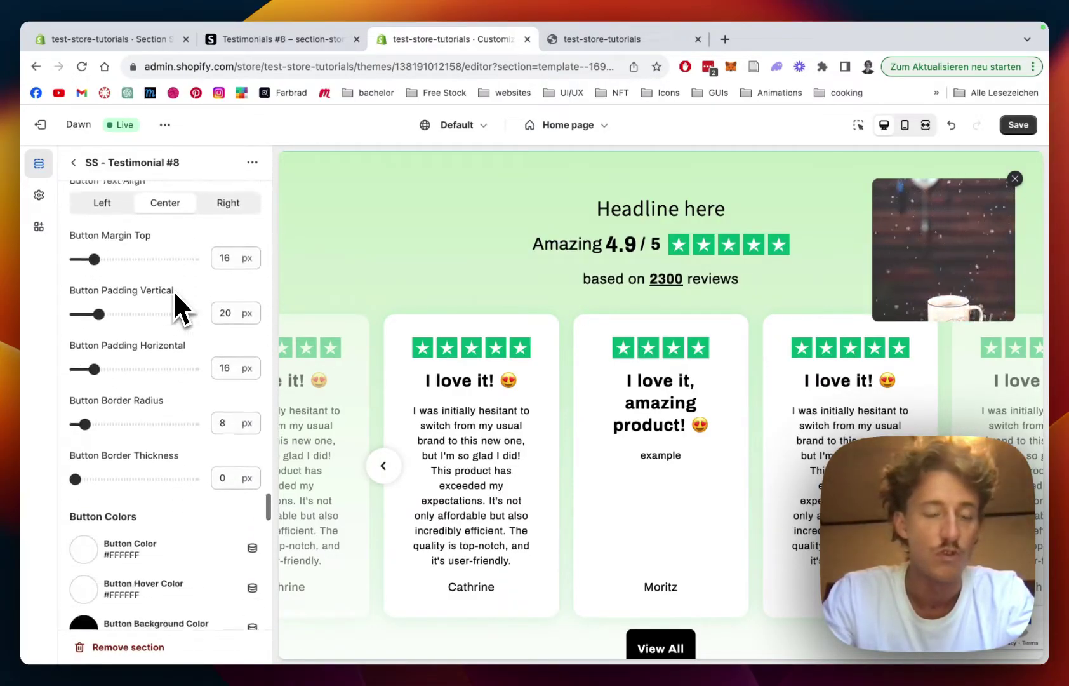
scroll(174, 298, "up", 2)
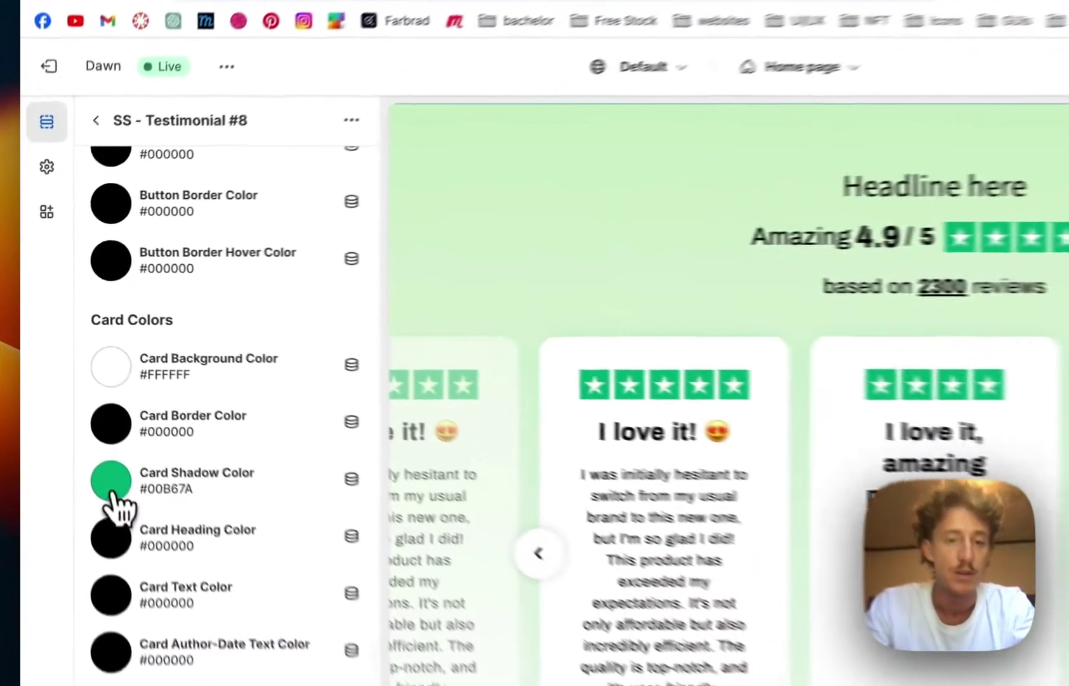
left_click(83, 411)
left_click(236, 161)
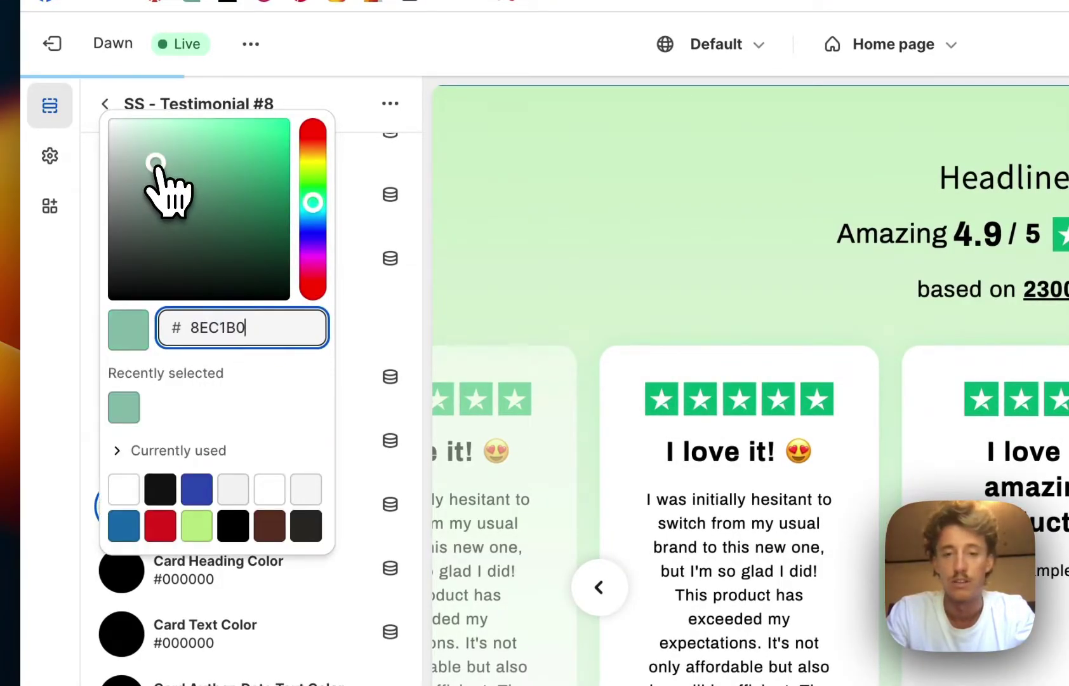
left_click(424, 338)
scroll(311, 476, "up", 5)
scroll(307, 479, "down", 12)
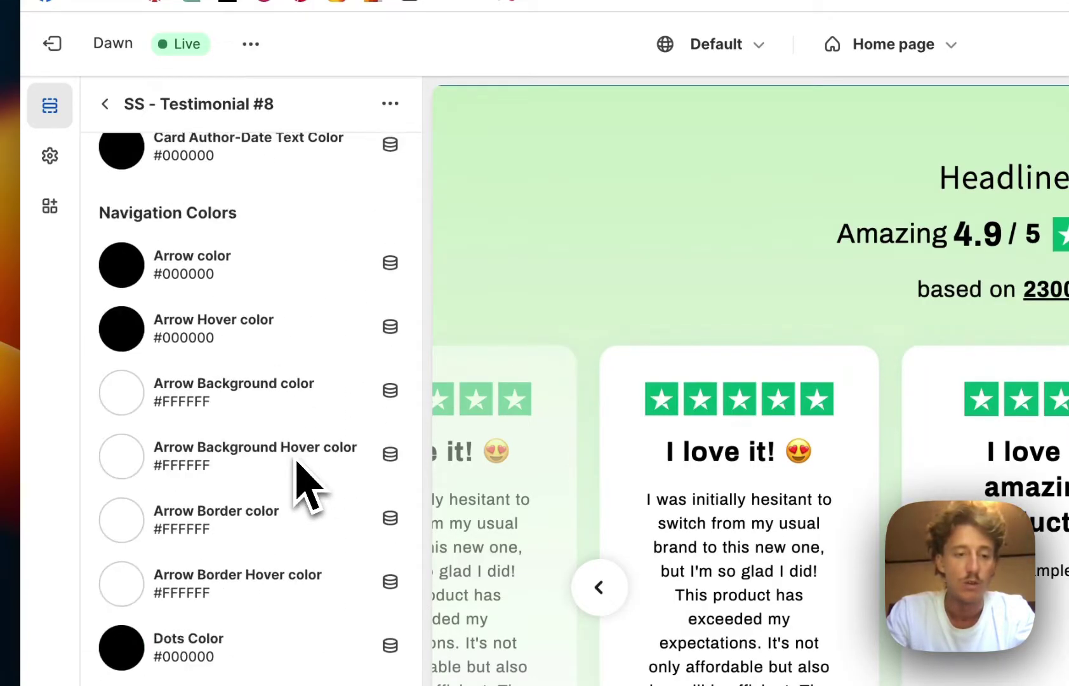
scroll(297, 463, "down", 7)
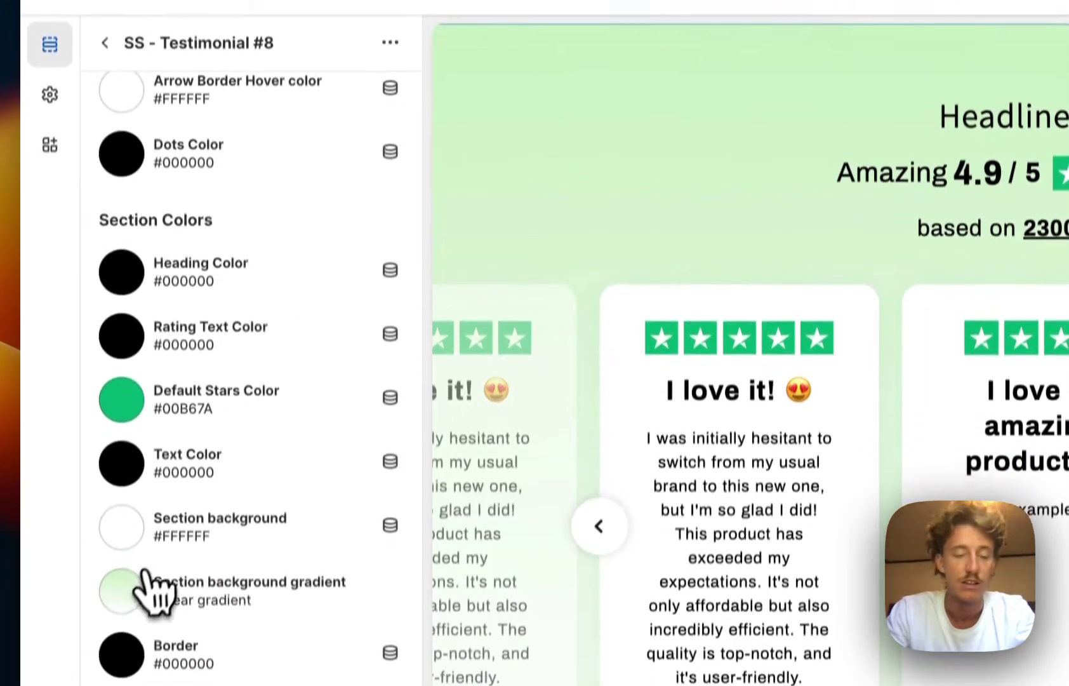
left_click(134, 647)
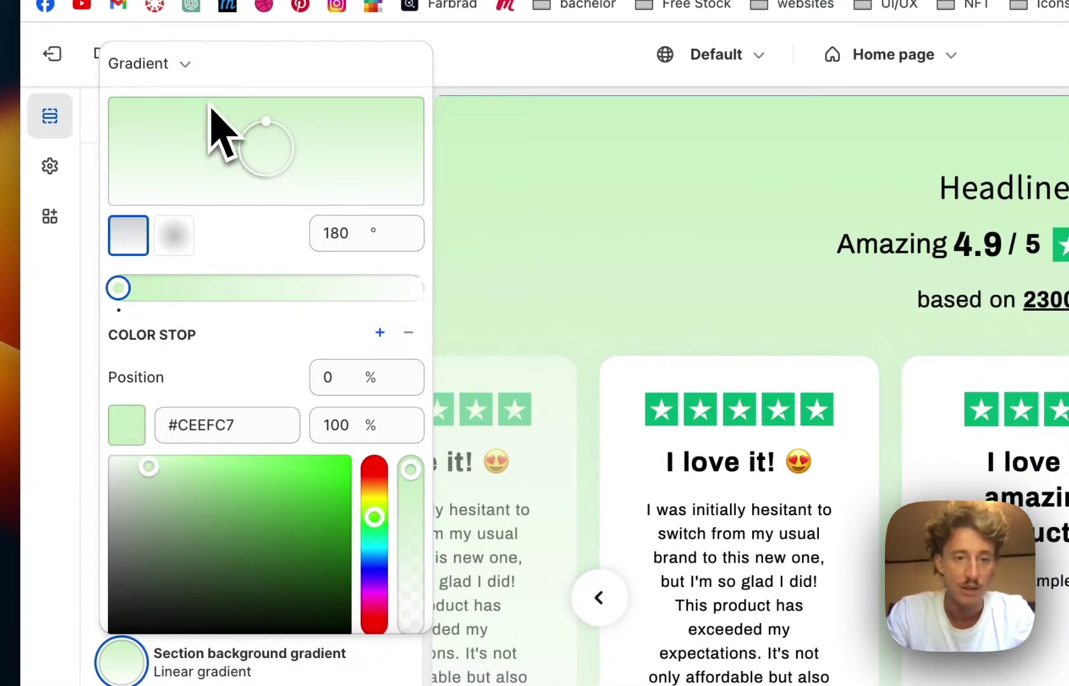
- Set the section background gradient stop to blue #1773B0 (180° linear) and save
left_click_drag(236, 449, 305, 460)
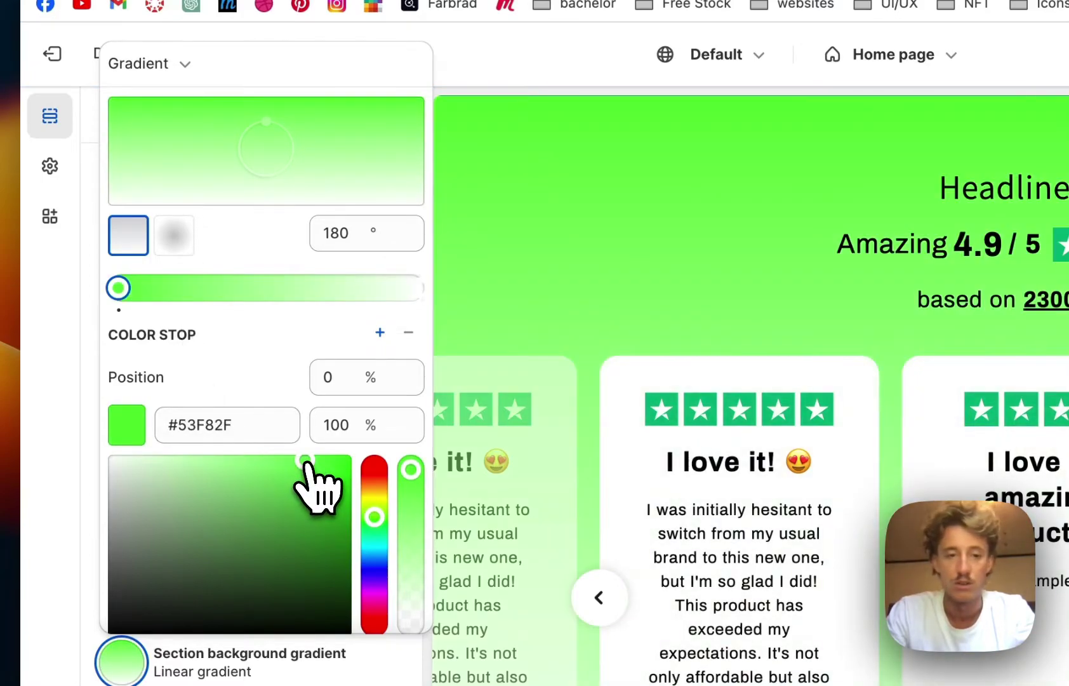
left_click(201, 506)
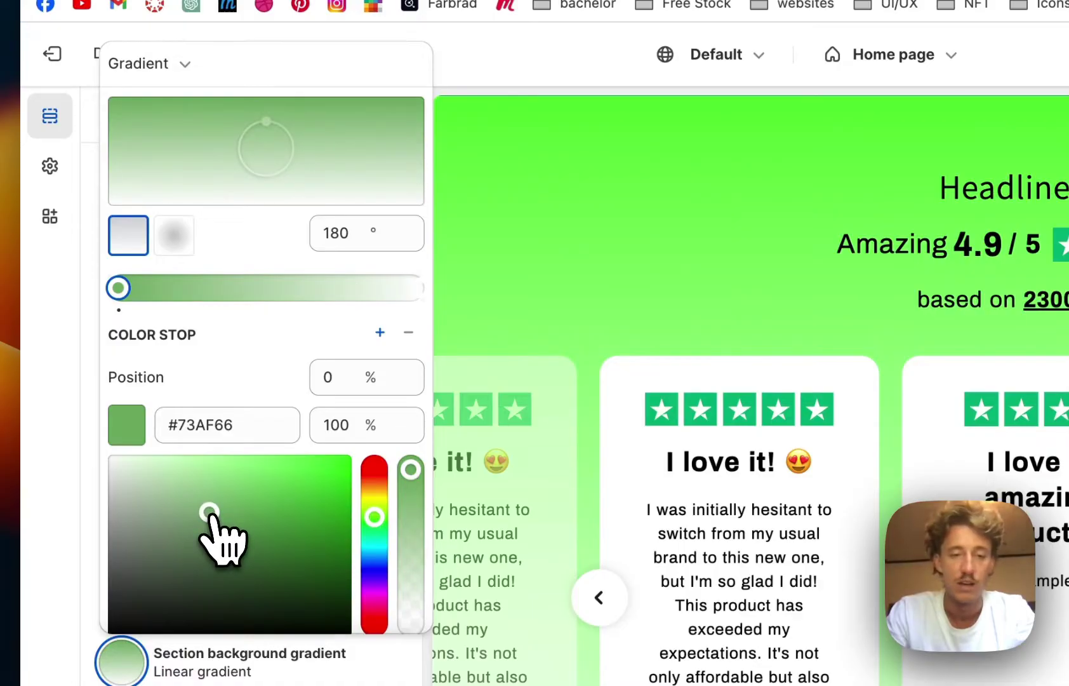
scroll(389, 530, "down", 5)
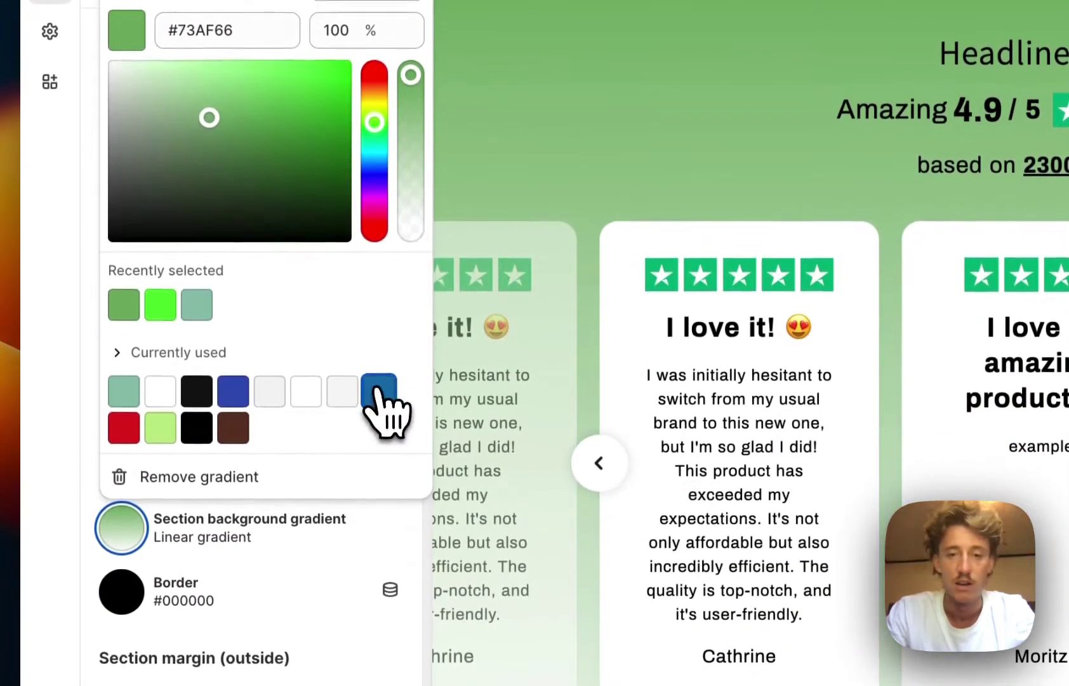
left_click(378, 457)
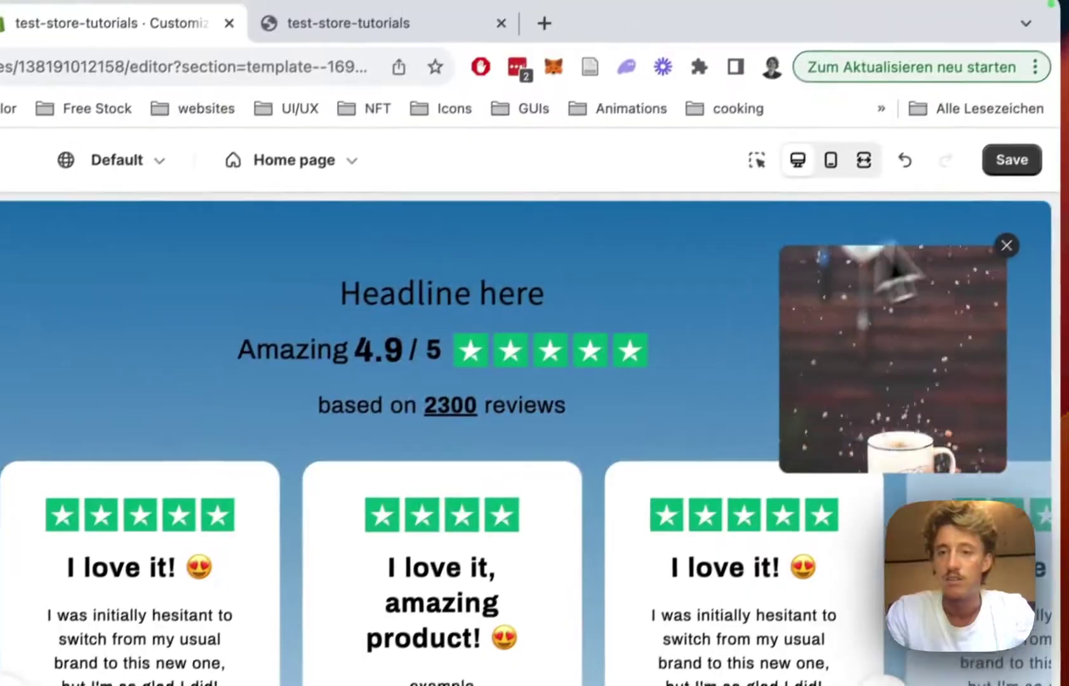
left_click(1066, 127)
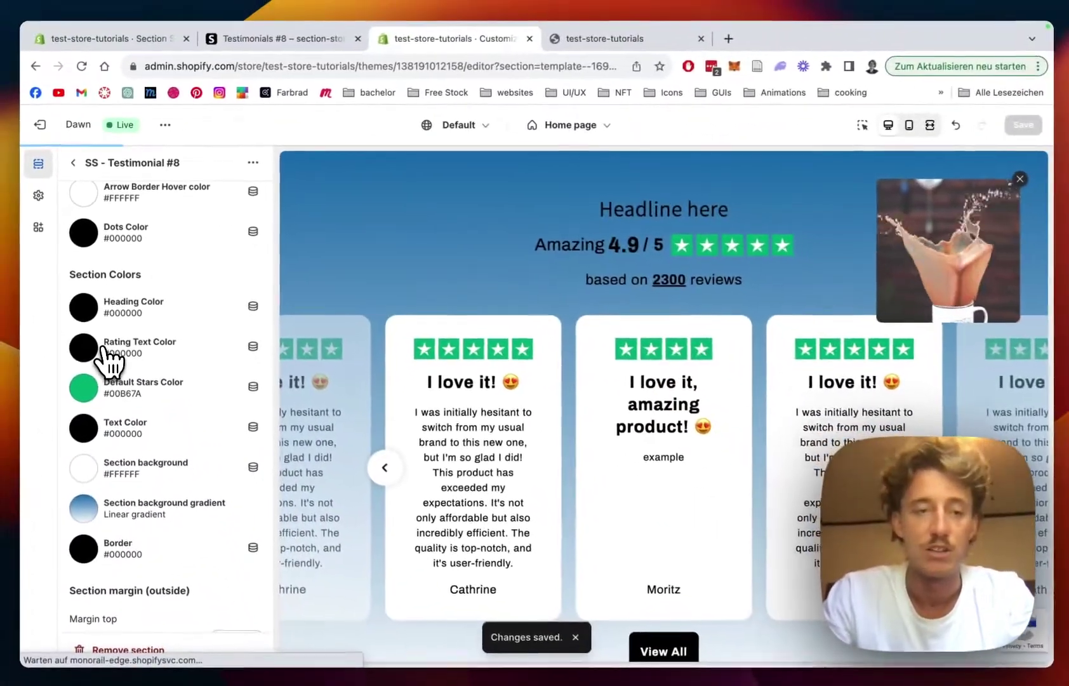
scroll(105, 359, "up", 10)
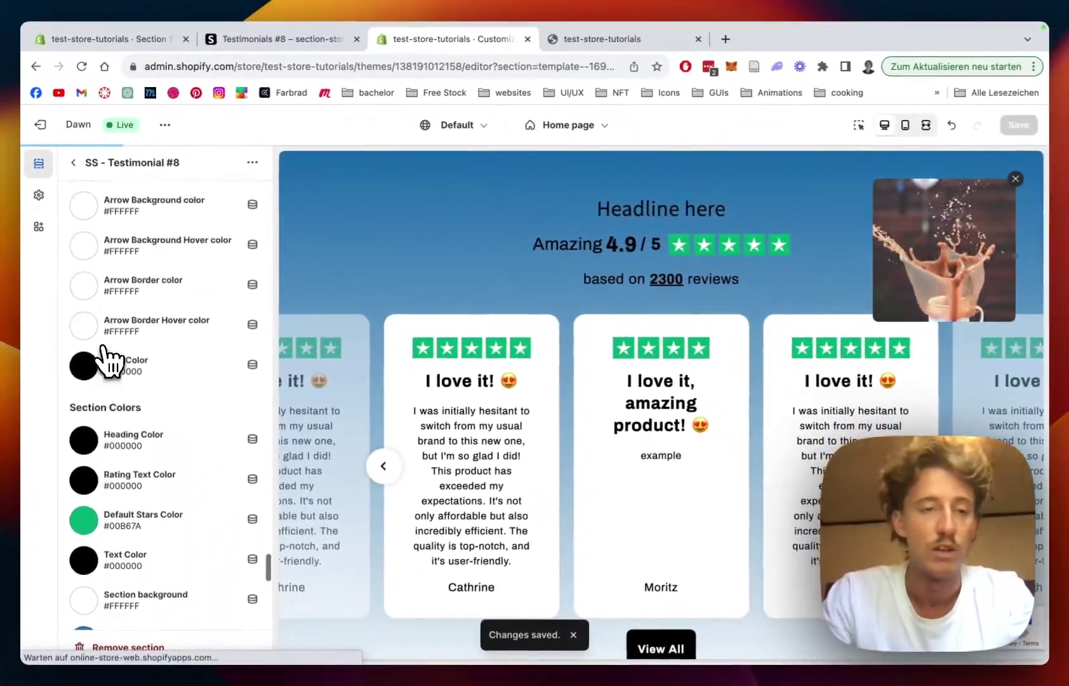
- Open the storefront test-store-tutorials.myshopify.com in a new tab via the Dawn (Live) theme menu's View option
scroll(84, 359, "down", 2)
scroll(129, 389, "up", 5)
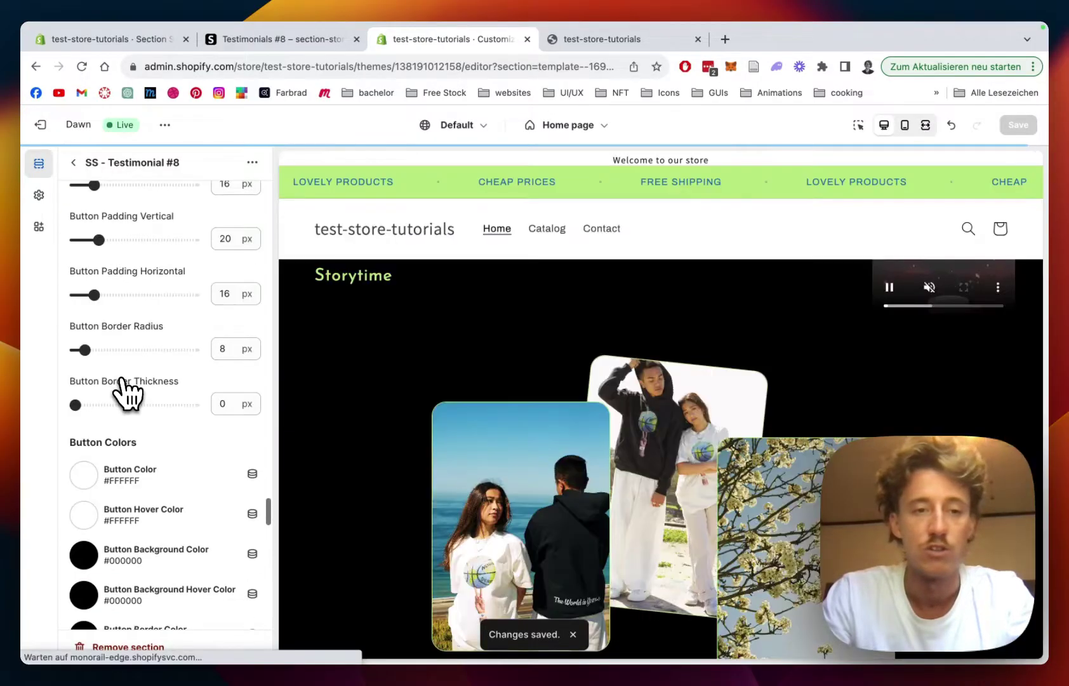
scroll(135, 397, "up", 3)
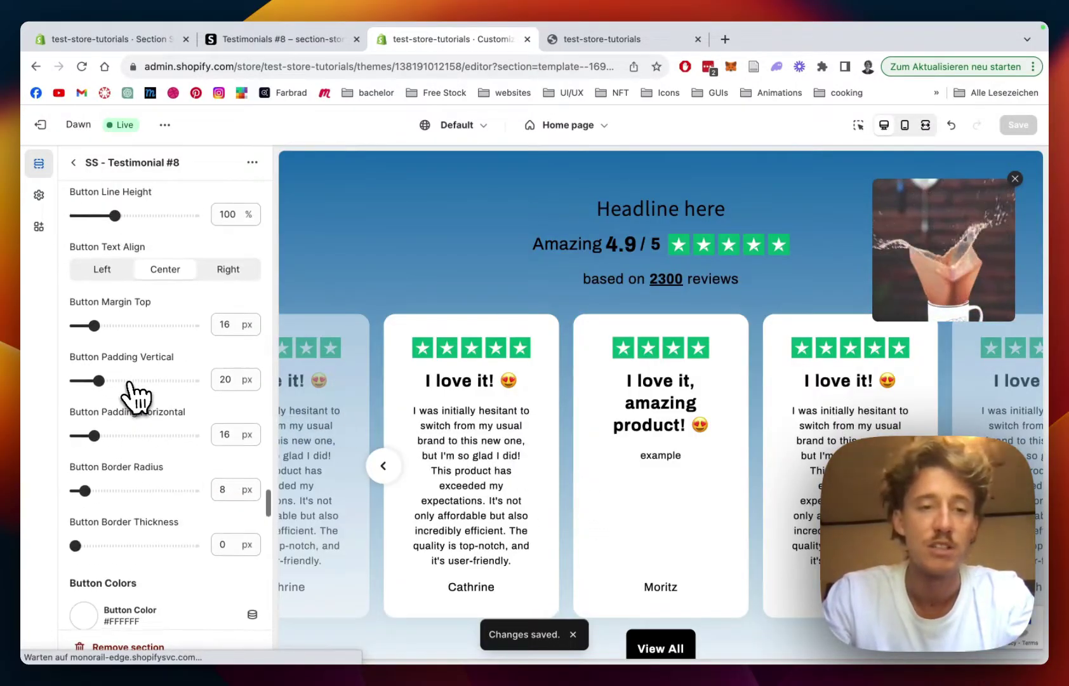
scroll(133, 392, "up", 1)
scroll(133, 392, "down", 1)
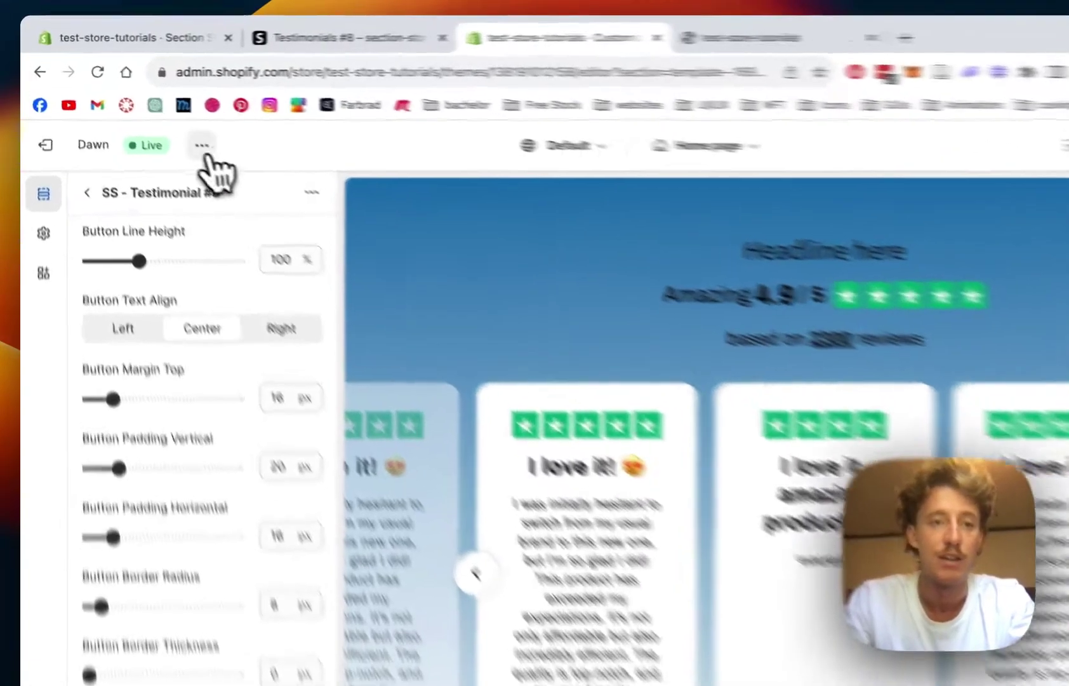
left_click(165, 124)
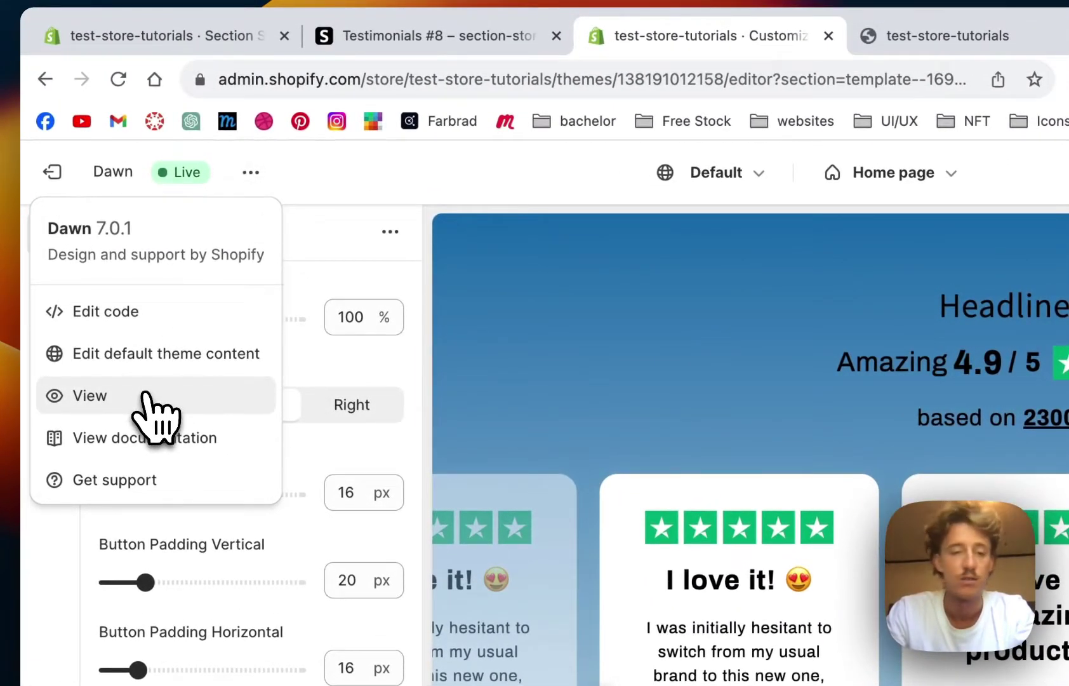
left_click(146, 394)
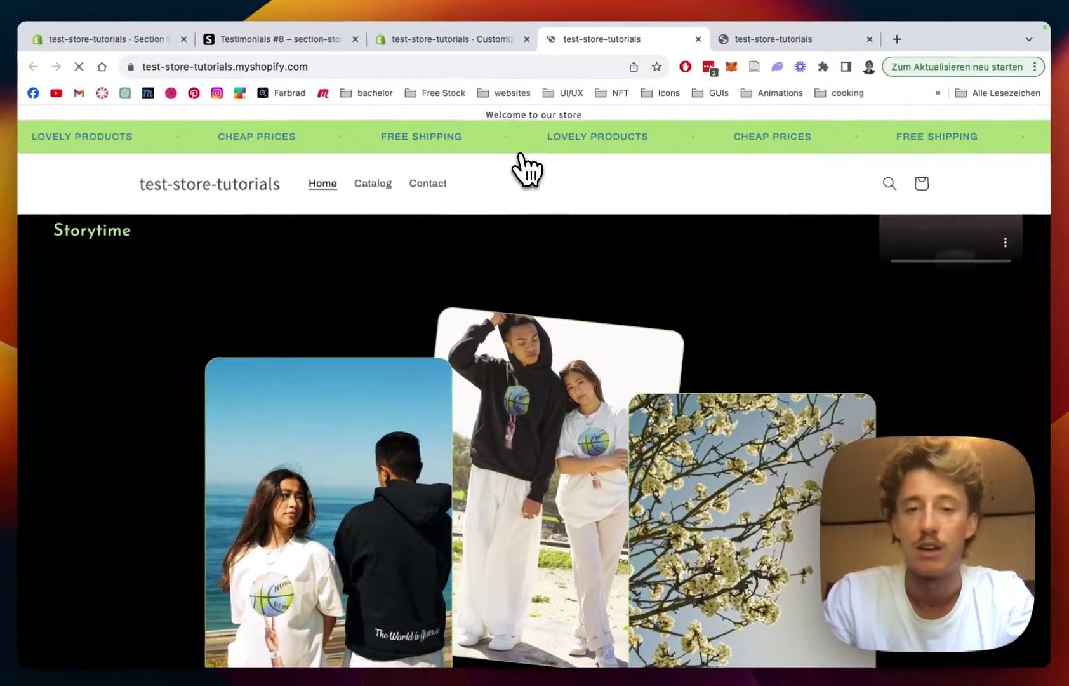
- Scroll the live storefront to the blue Testimonial #8 section showing 'Amazing 4.9 / 5' and 2300 reviews
scroll(787, 227, "down", 15)
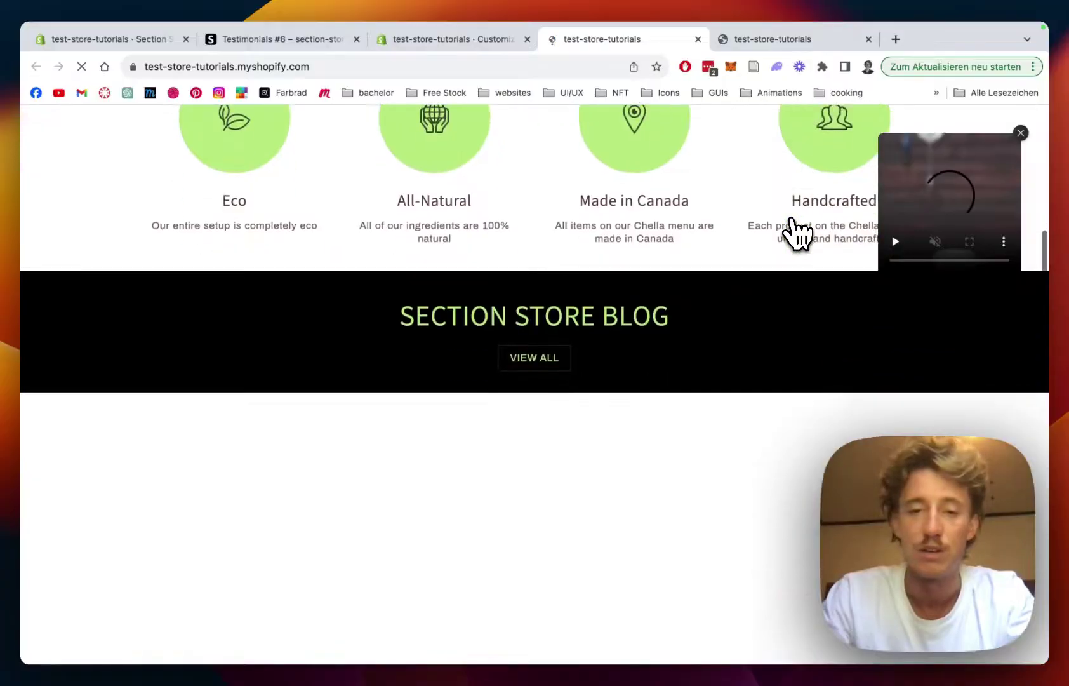
scroll(663, 268, "down", 20)
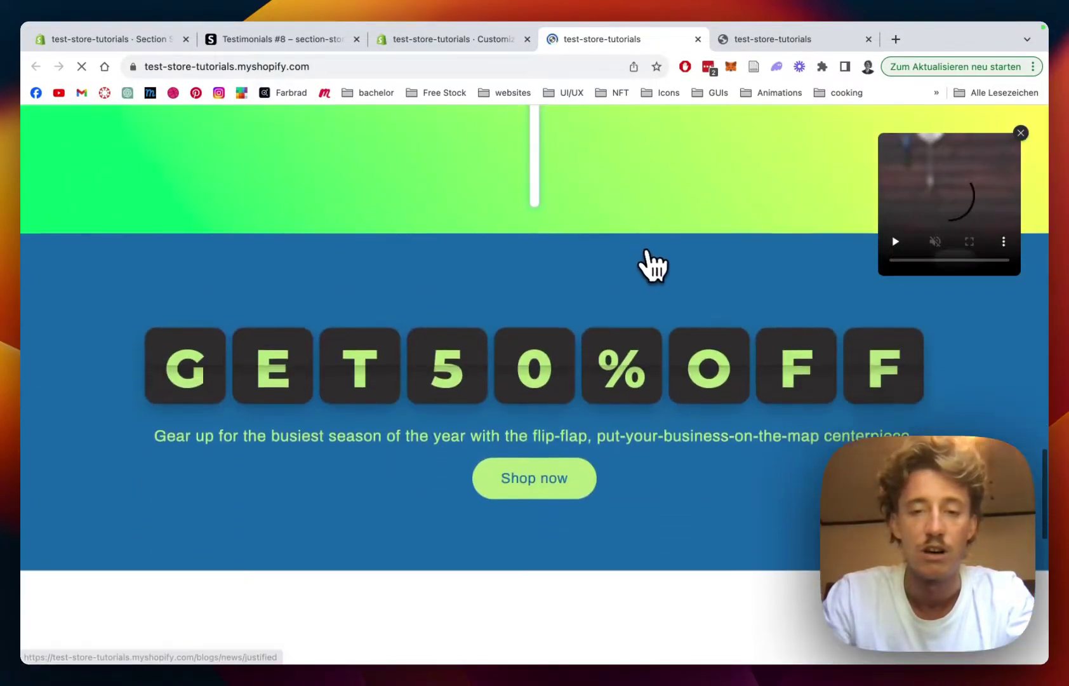
scroll(641, 249, "down", 1)
scroll(641, 249, "up", 3)
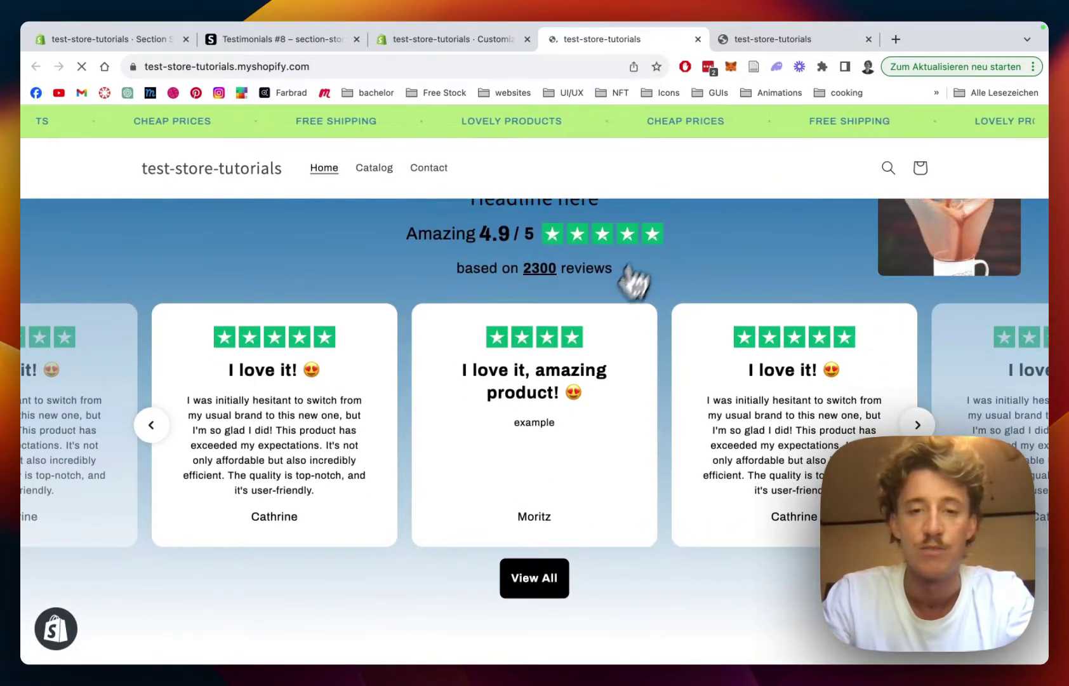
scroll(616, 430, "up", 1)
scroll(536, 381, "down", 1)
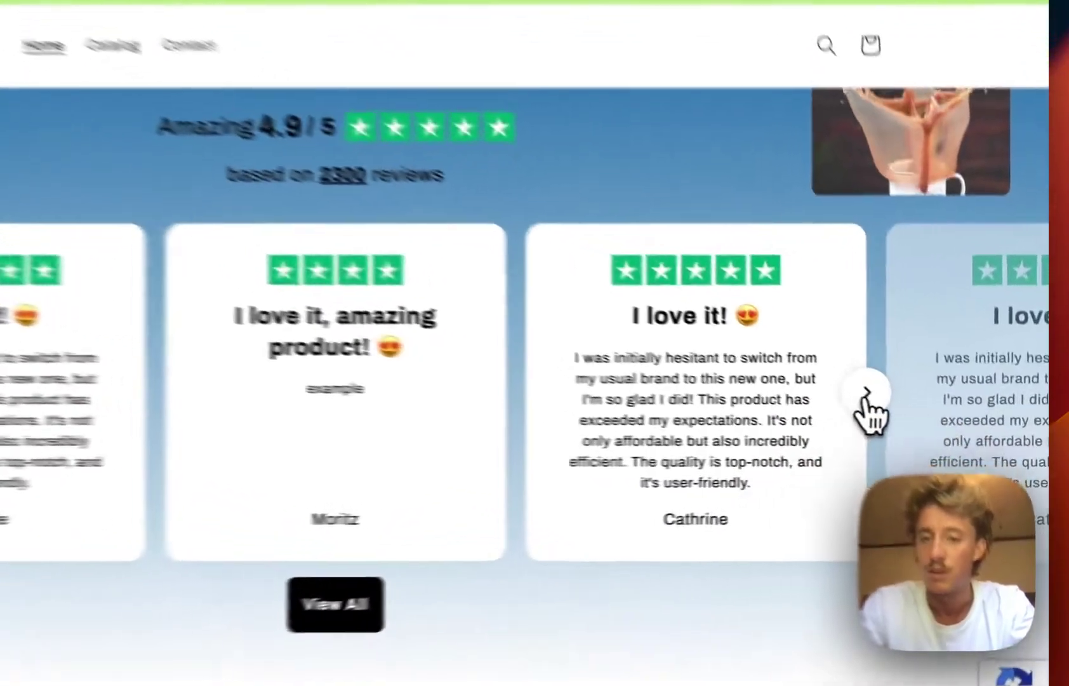
- Advance the testimonial carousel two cards forward and look over the section
left_click(917, 417)
left_click(917, 417)
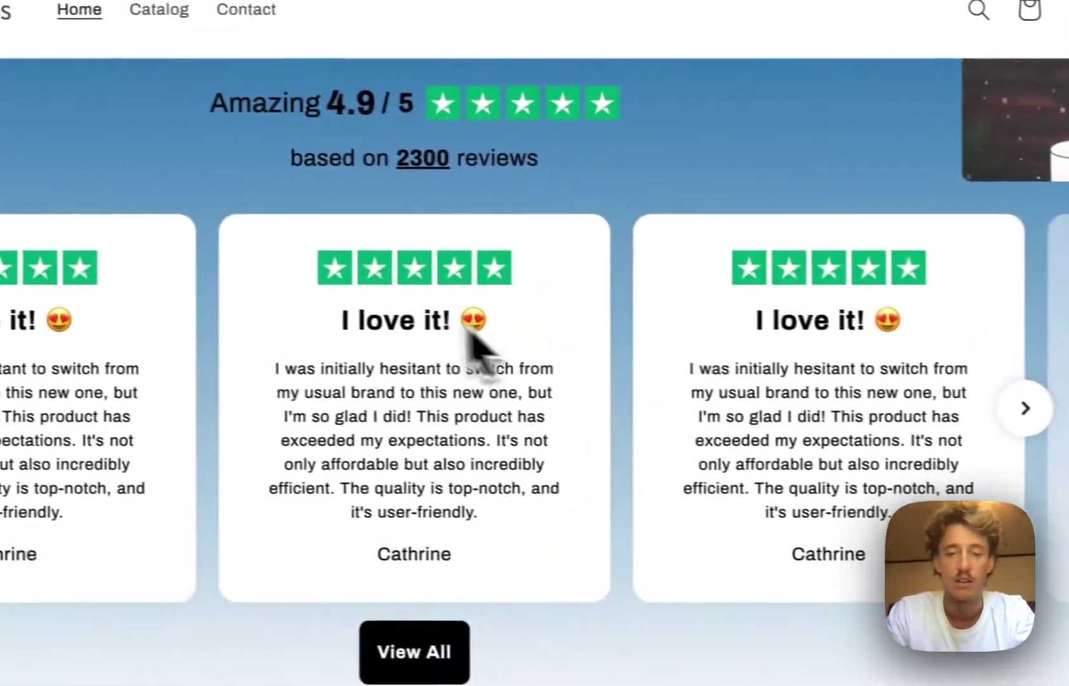
scroll(375, 178, "up", 2)
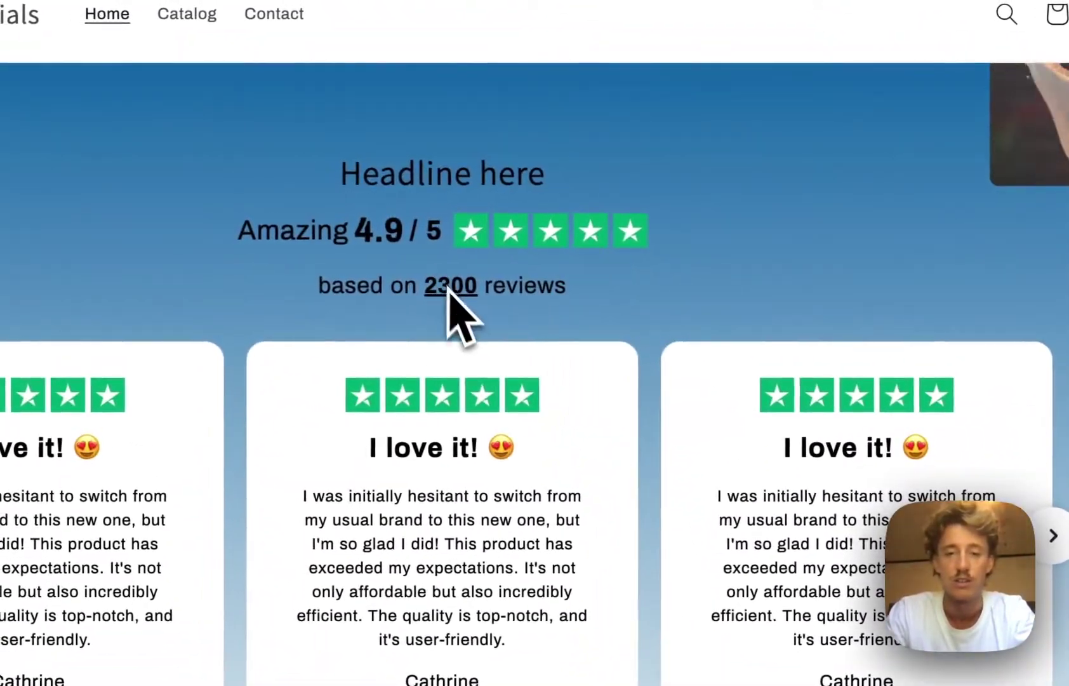
scroll(455, 323, "down", 1)
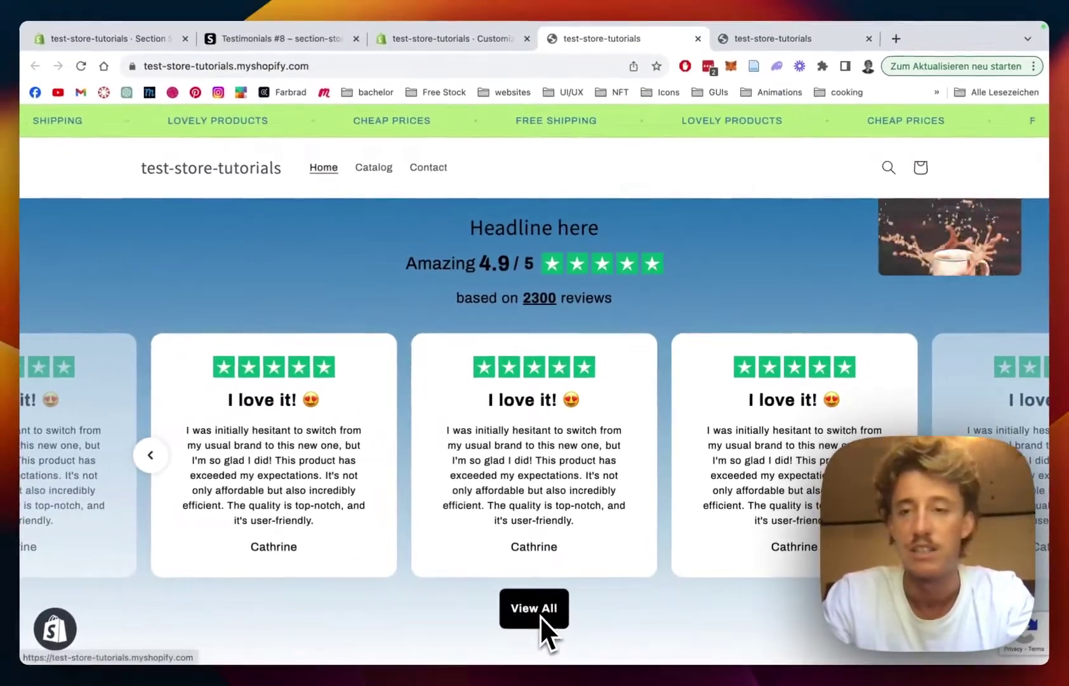
scroll(579, 546, "up", 2)
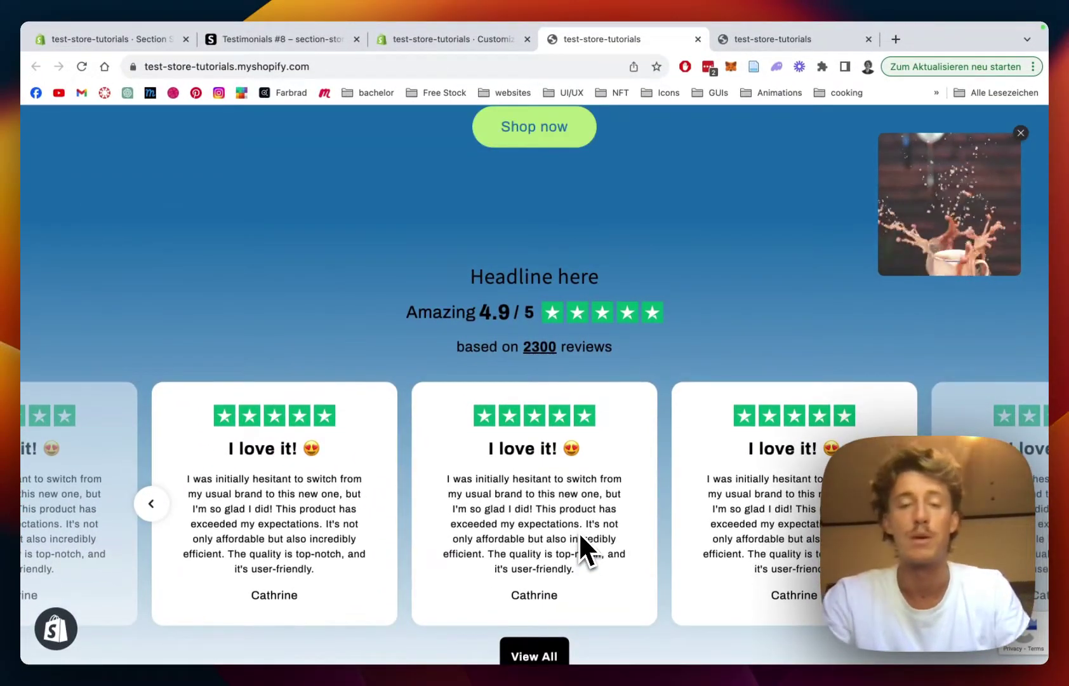
scroll(577, 532, "down", 2)
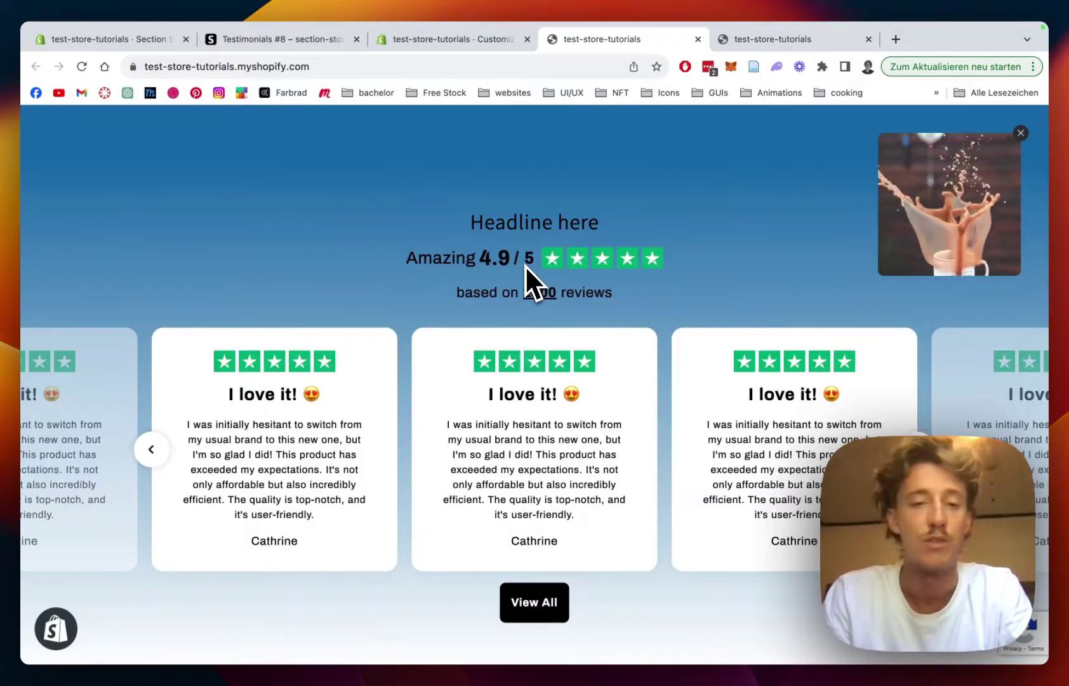
scroll(526, 265, "down", 1)
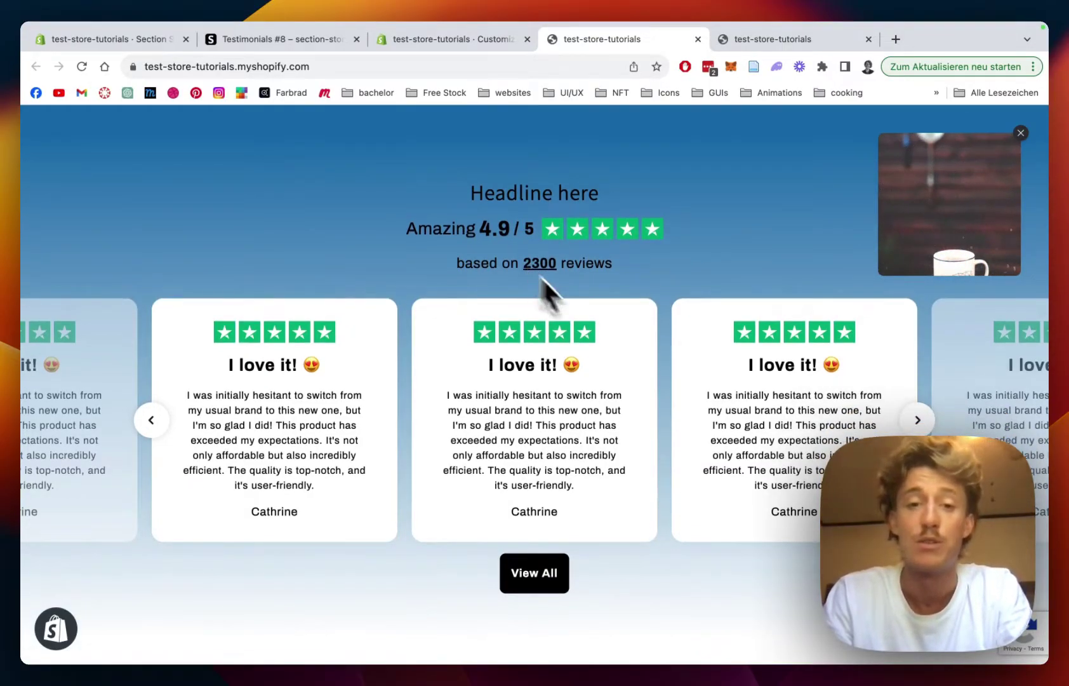
scroll(633, 346, "up", 1)
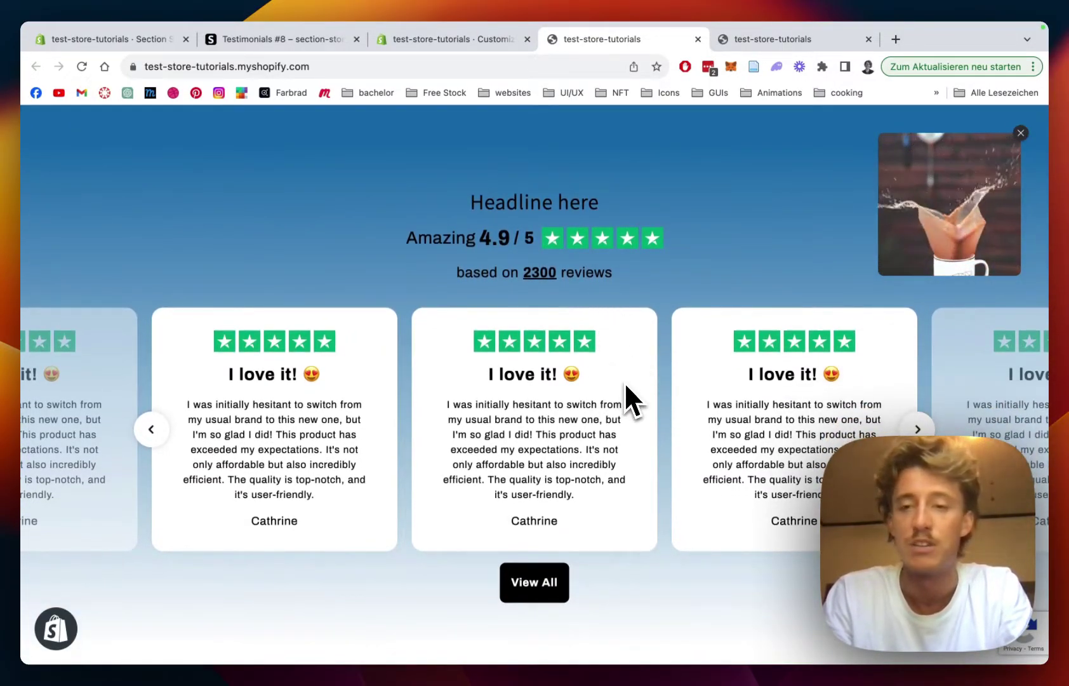